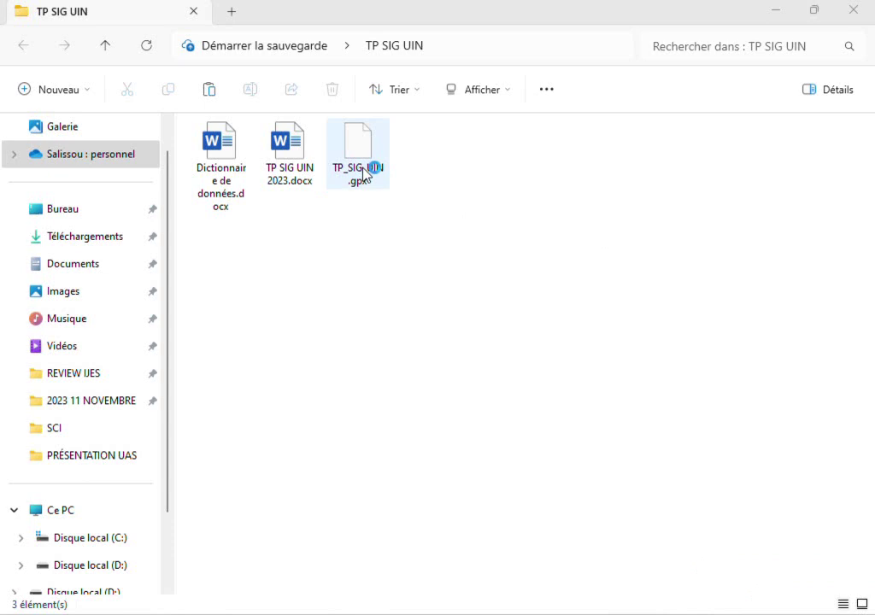
Switch to Excel and browse to the TP SIG UIN folder for a file to open
click(354, 214)
click(376, 167)
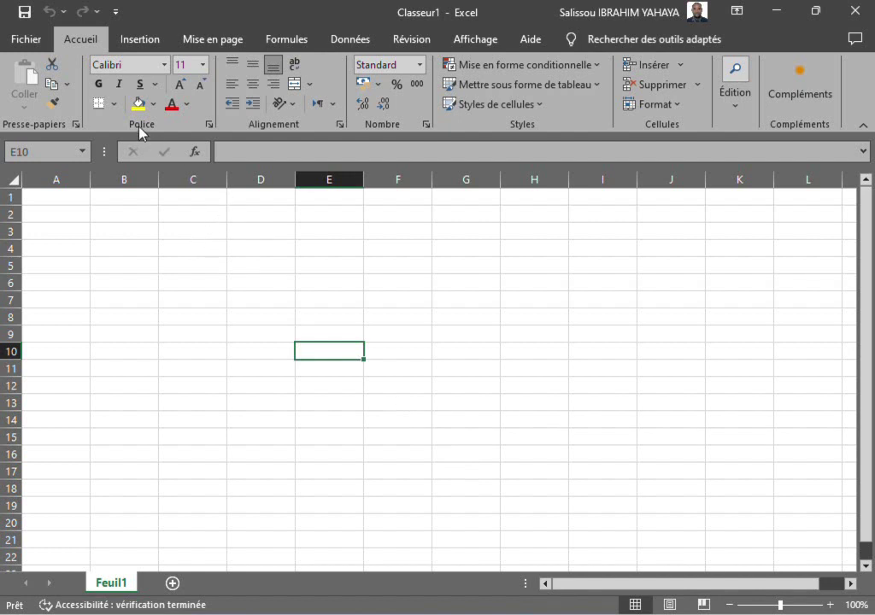
click(24, 41)
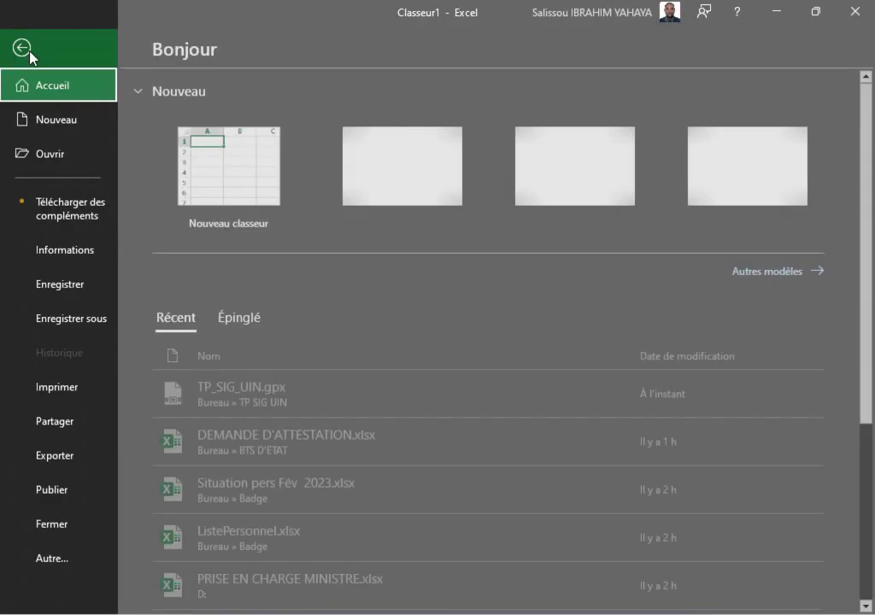
click(60, 156)
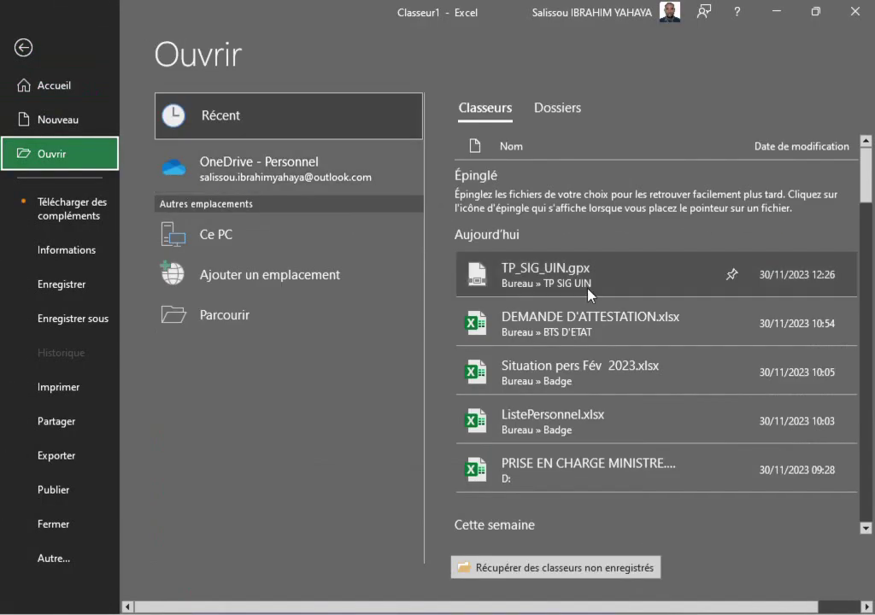
click(225, 317)
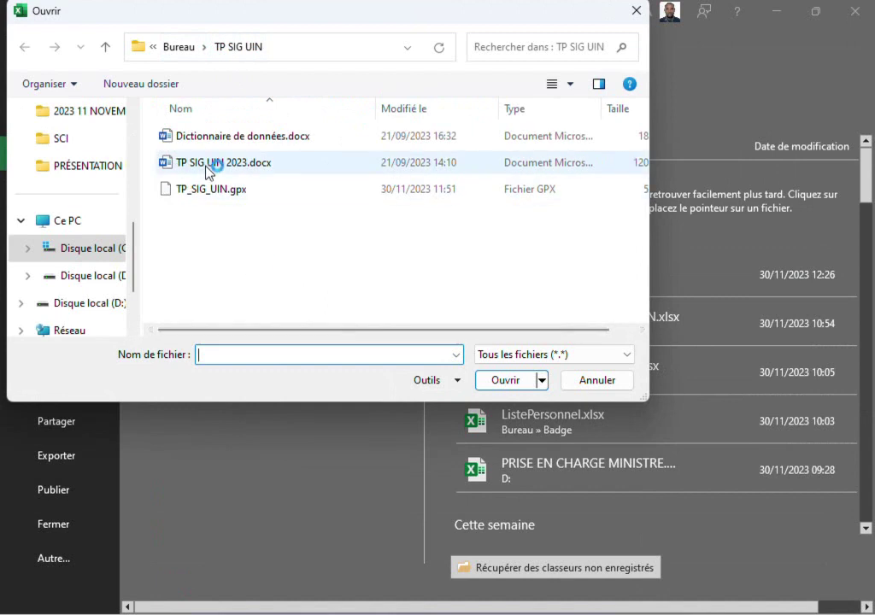
Filter the file list to all Excel files, and set the filter back to all files (*.*)
click(544, 357)
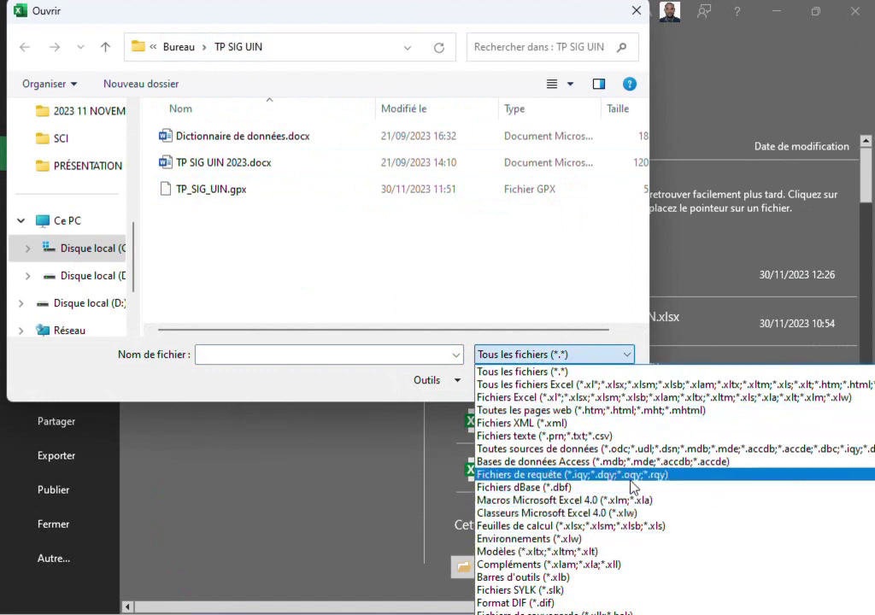
click(547, 384)
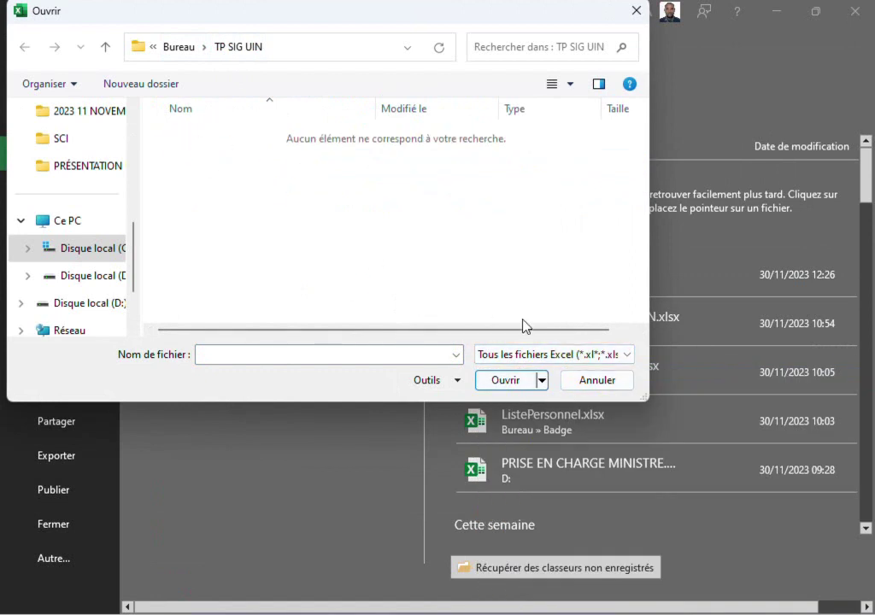
click(553, 353)
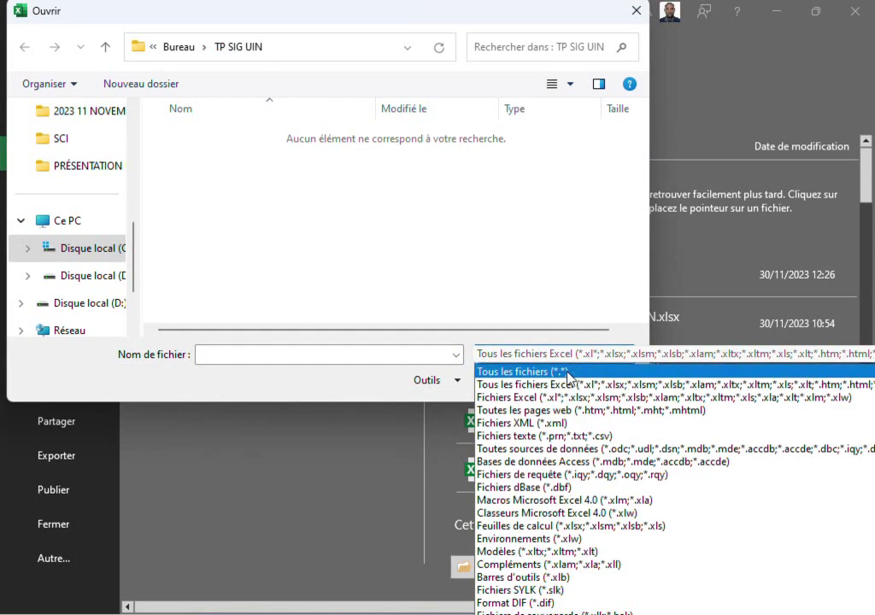
click(568, 374)
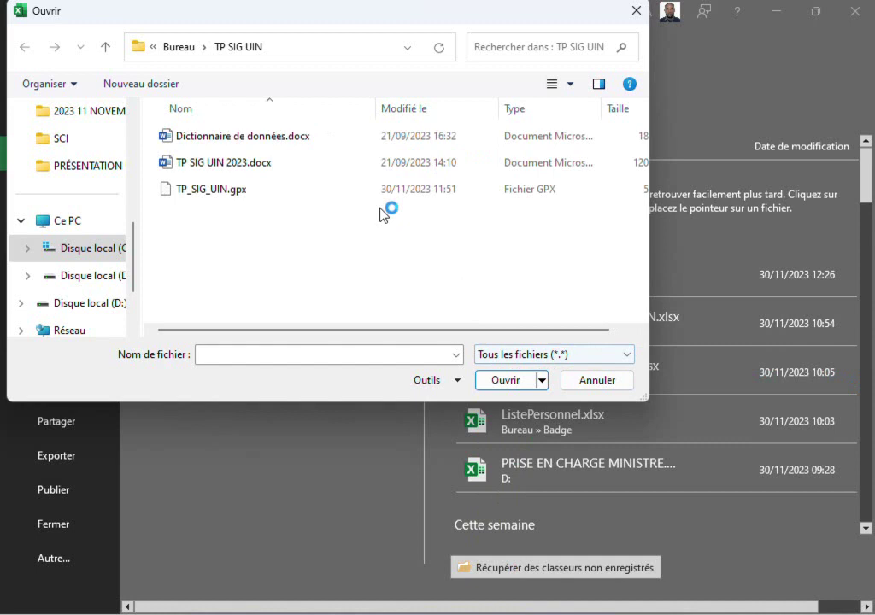
Open TP_SIG_UIN.gpx as an XML table, accepting the format mismatch and an automatically generated schema
click(209, 191)
click(502, 382)
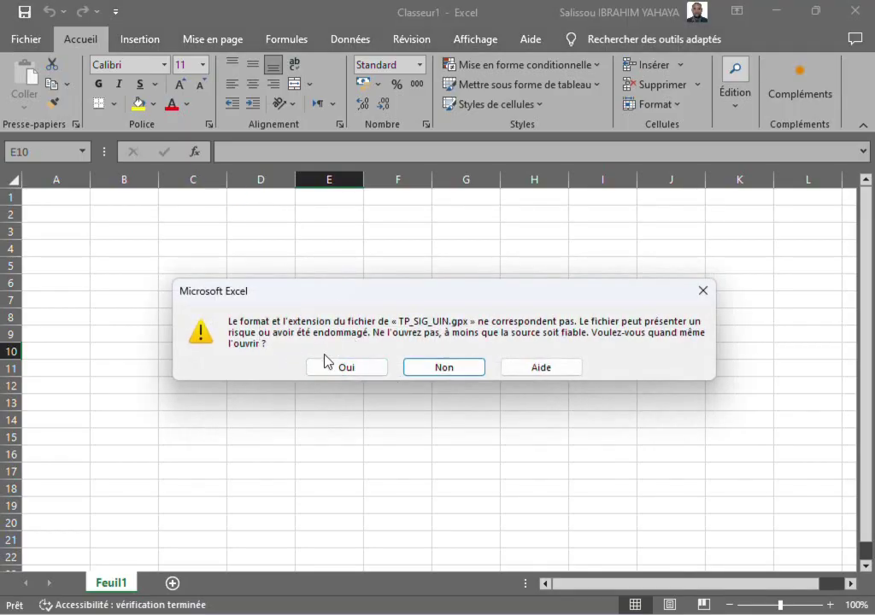
click(347, 365)
click(359, 367)
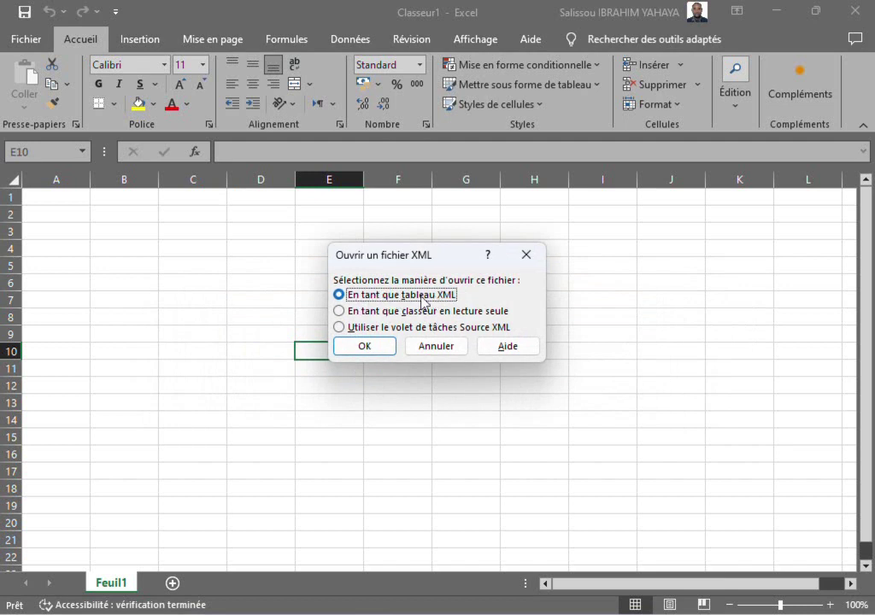
click(365, 349)
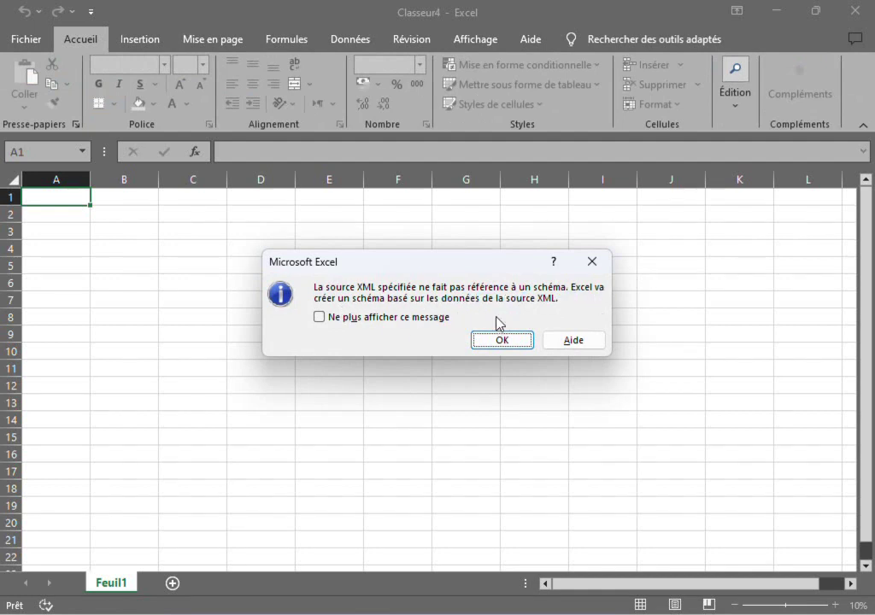
click(507, 340)
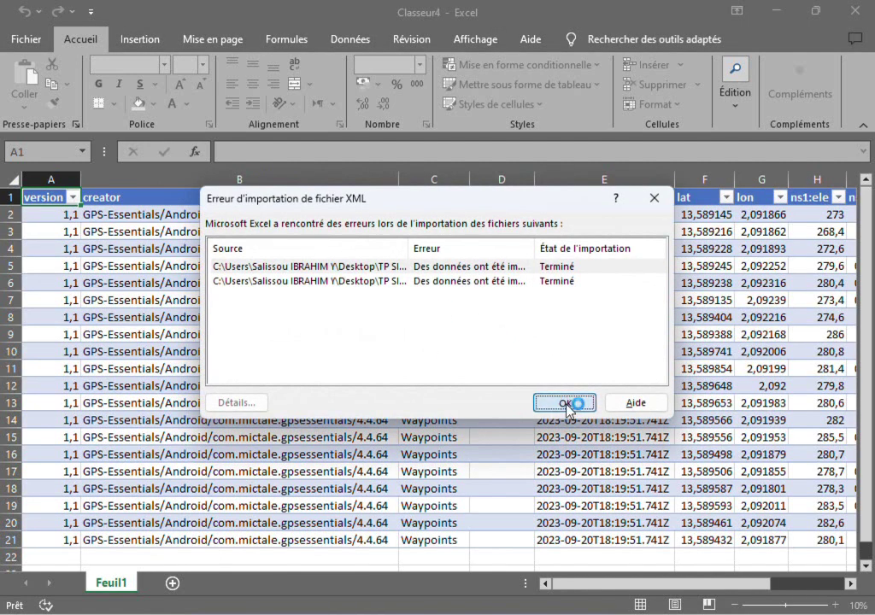
click(565, 403)
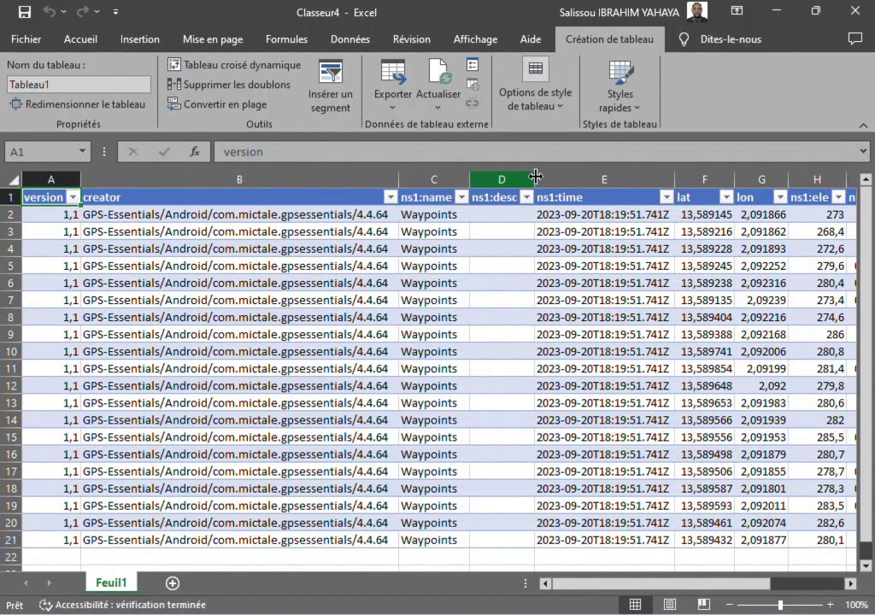
Delete the first five columns of the imported table: version, creator, ns1:name, ns1:desc and ns1:time
scroll(597, 427, down, 1)
scroll(604, 455, up, 1)
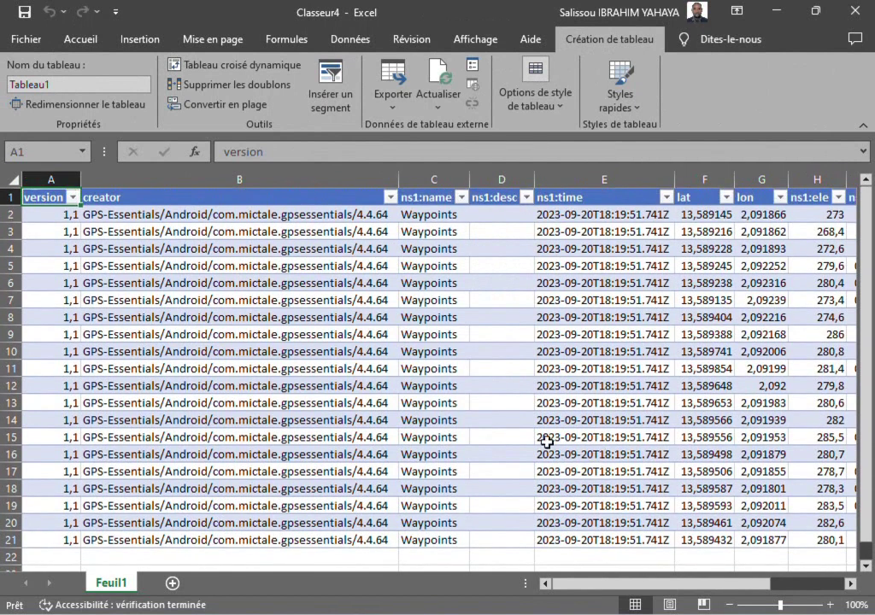
drag(705, 584, 824, 590)
mouse_move(713, 586)
mouse_down()
mouse_move(682, 575)
mouse_move(704, 582)
mouse_up()
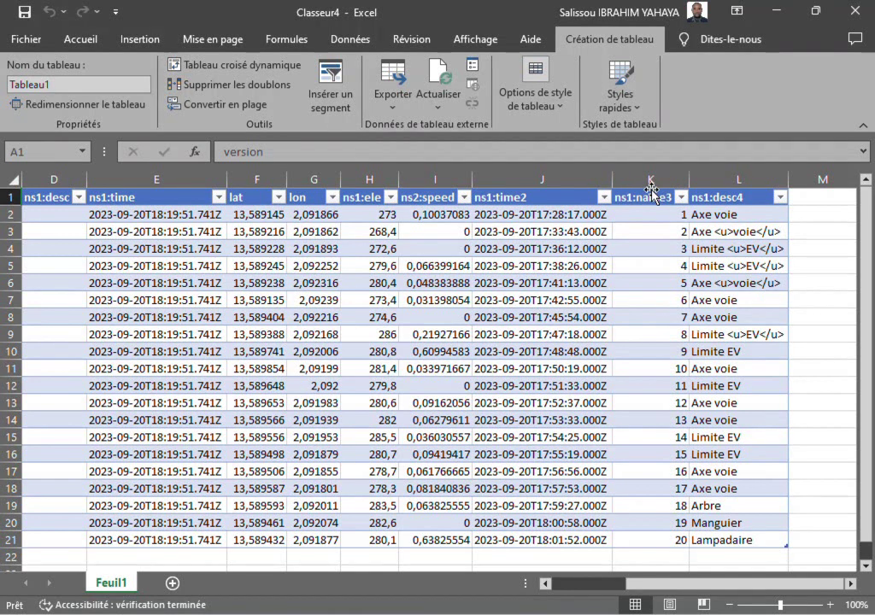
drag(820, 584, 731, 590)
drag(64, 174, 628, 190)
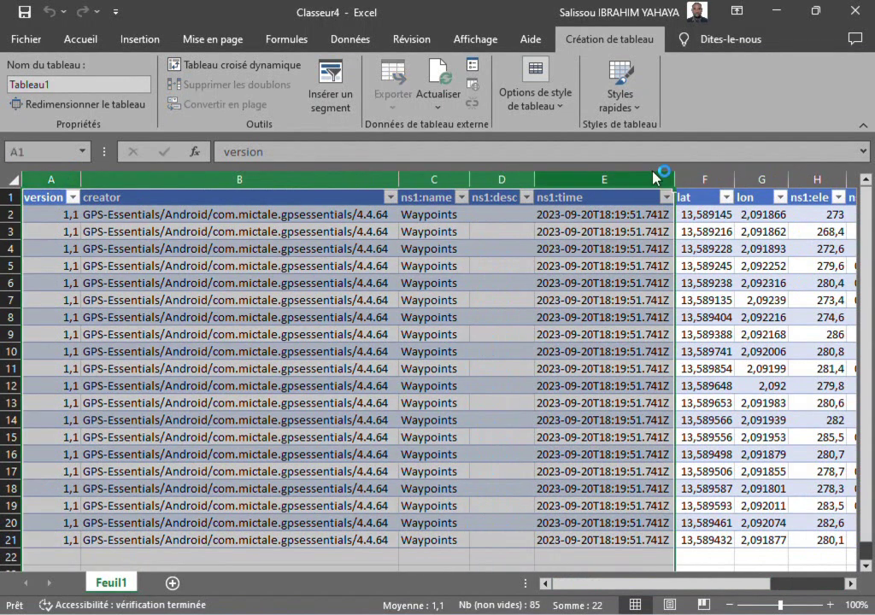
right_click(605, 181)
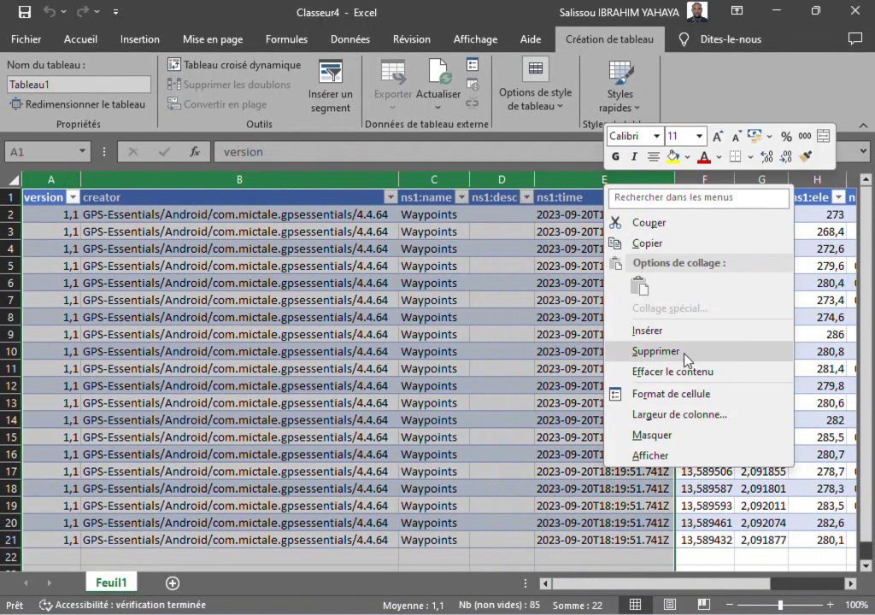
click(655, 350)
click(274, 317)
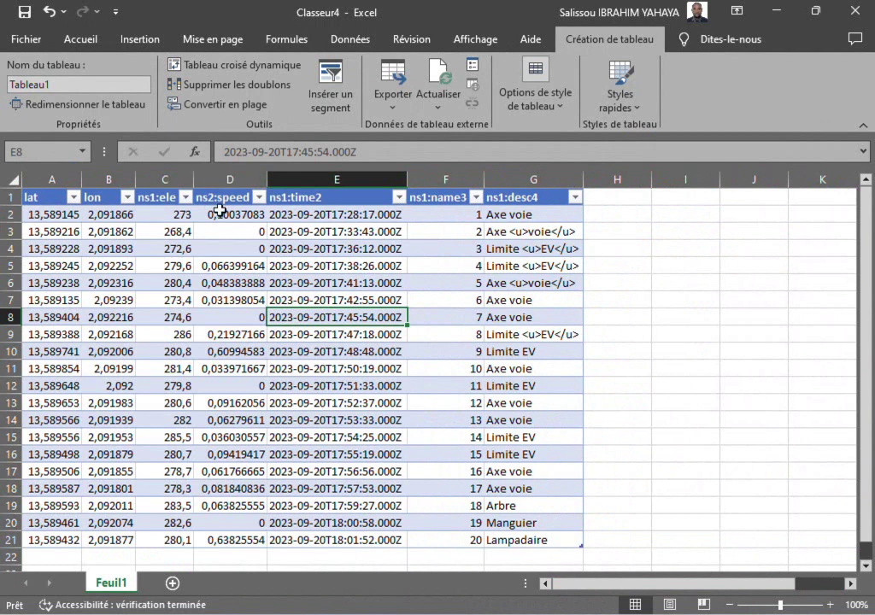
Delete the ns1:ele, ns2:speed and ns1:time2 columns from the table
drag(159, 179, 361, 218)
right_click(333, 188)
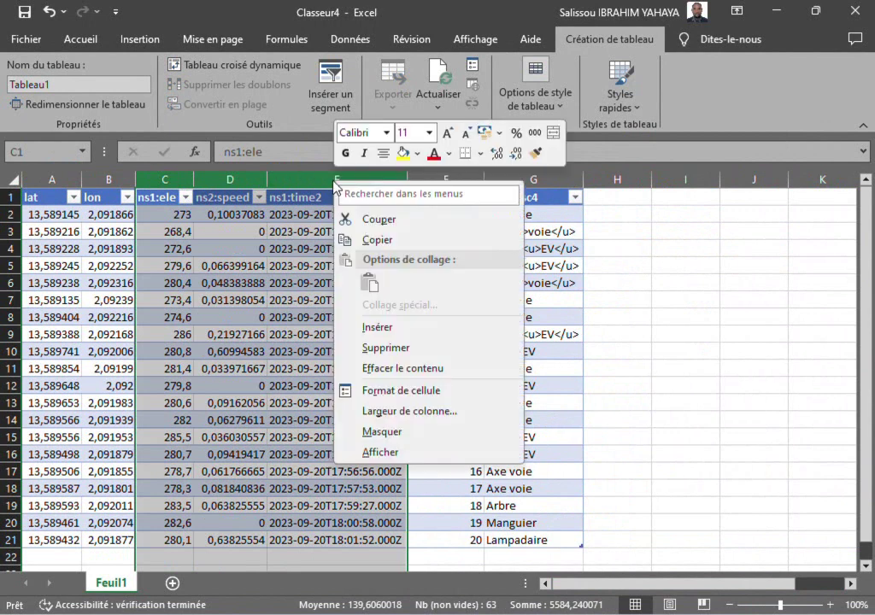
click(406, 344)
click(267, 310)
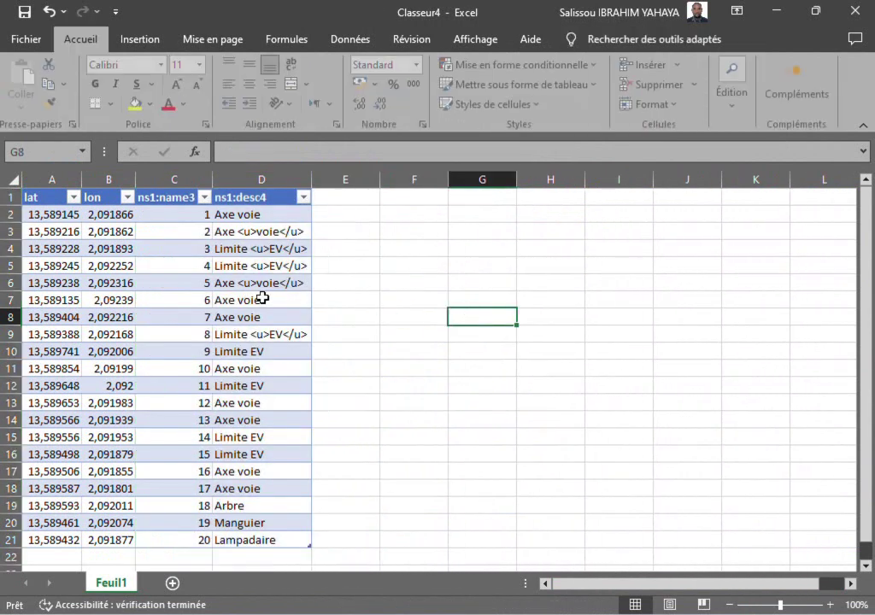
Rename the lat and lon column headers as Latitude and Longitude
click(44, 200)
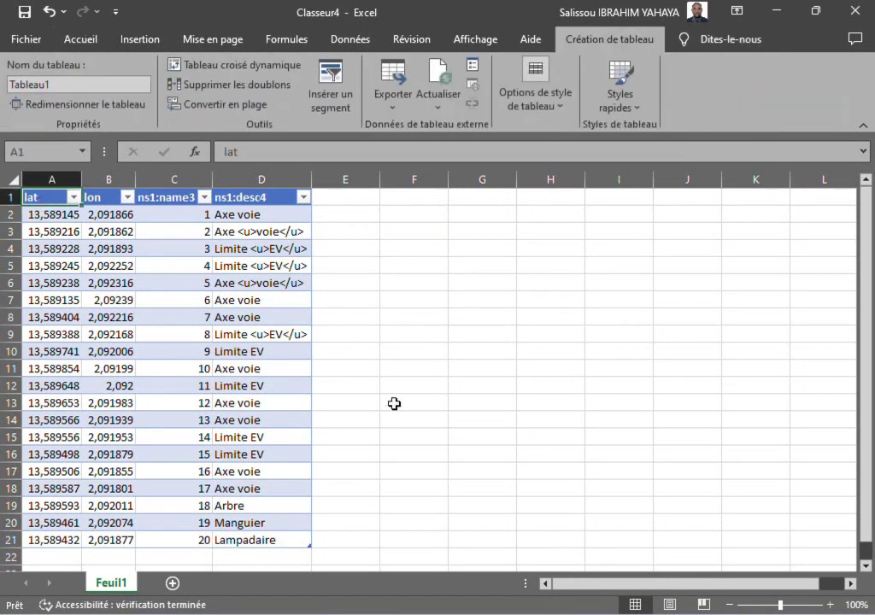
text(L)
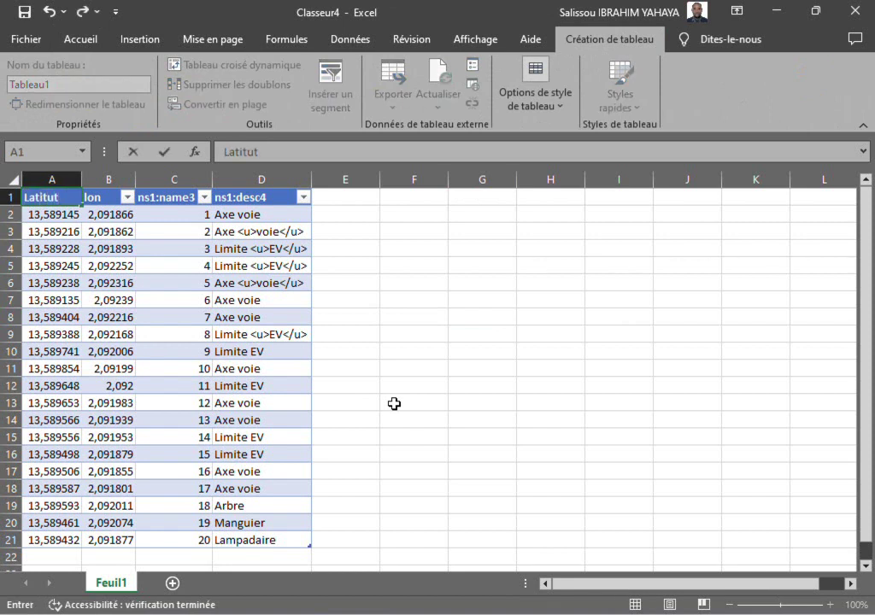
text(atitude)
click(98, 197)
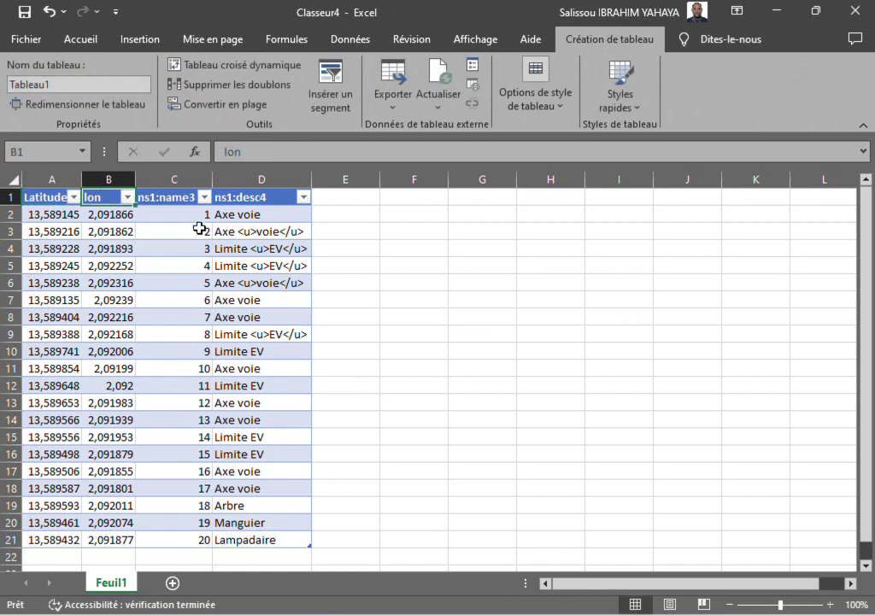
text(Longi)
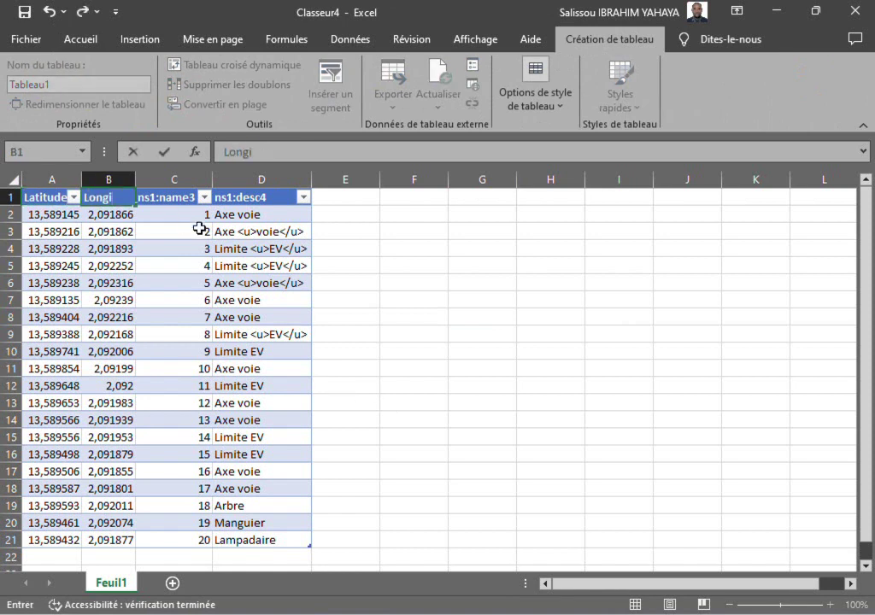
text(tude)
click(124, 233)
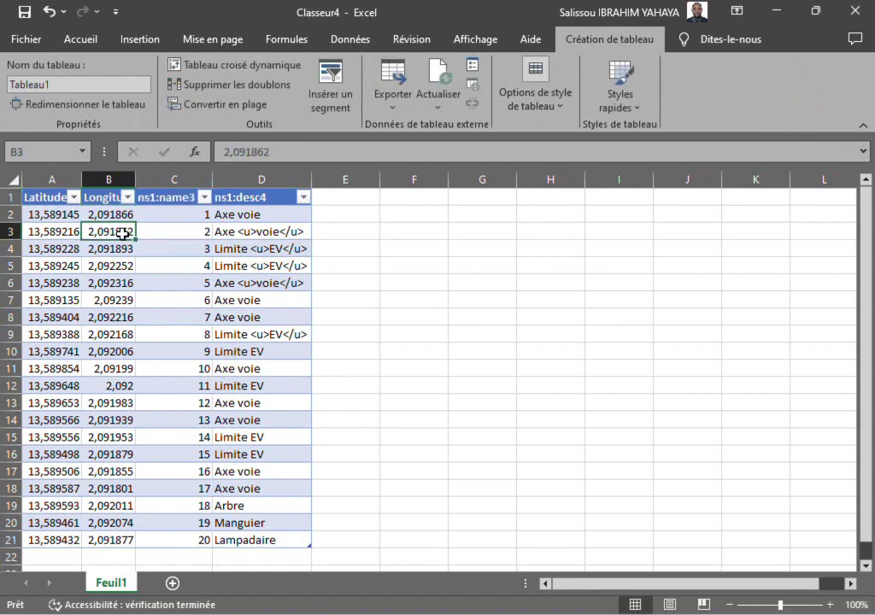
Rename the ns1:name3 and ns1:desc4 column headers as Numéro and Désignation
click(177, 199)
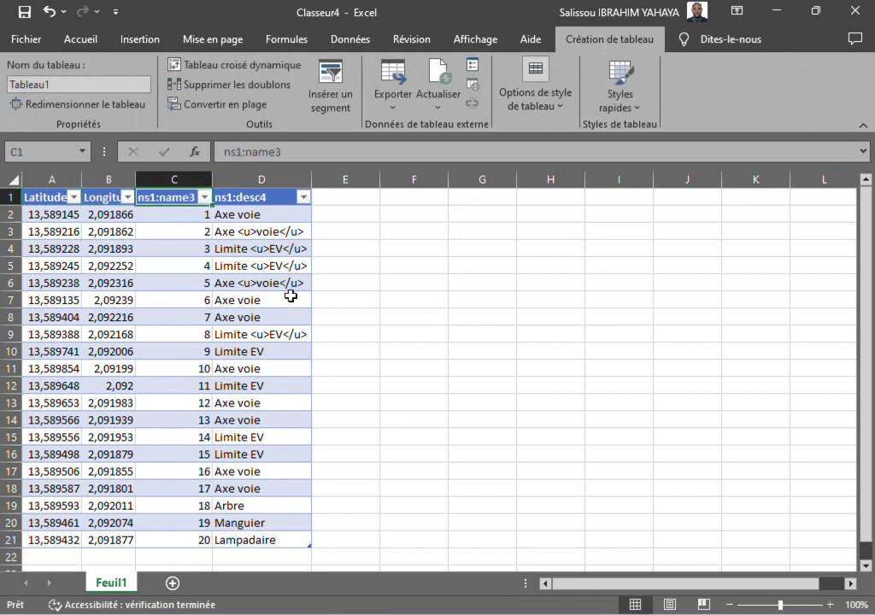
text(Numéro)
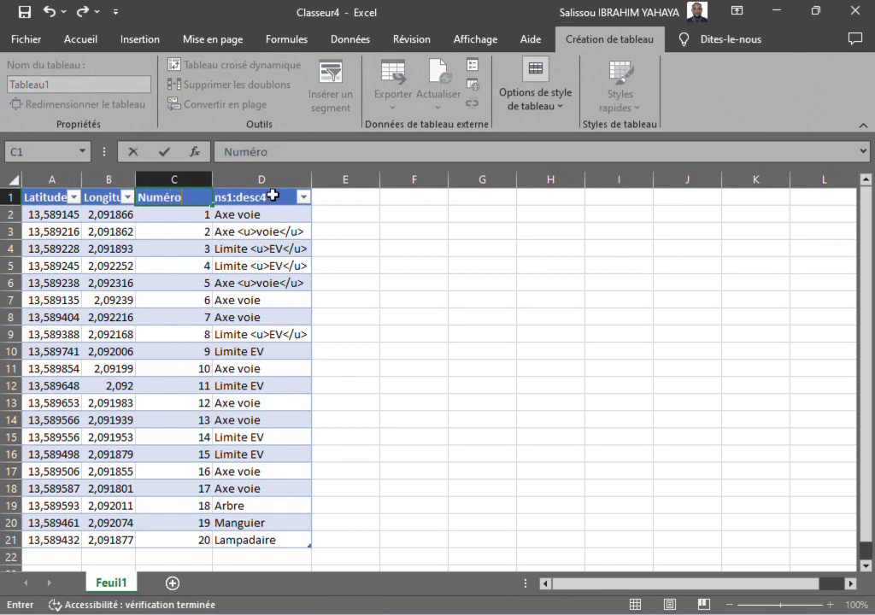
click(272, 196)
text(D)
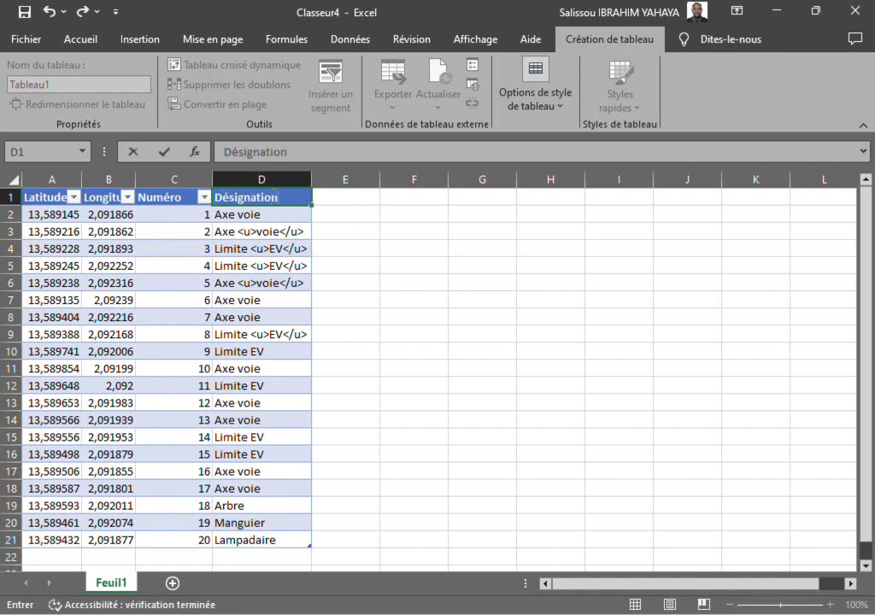
text(ésignation)
click(173, 249)
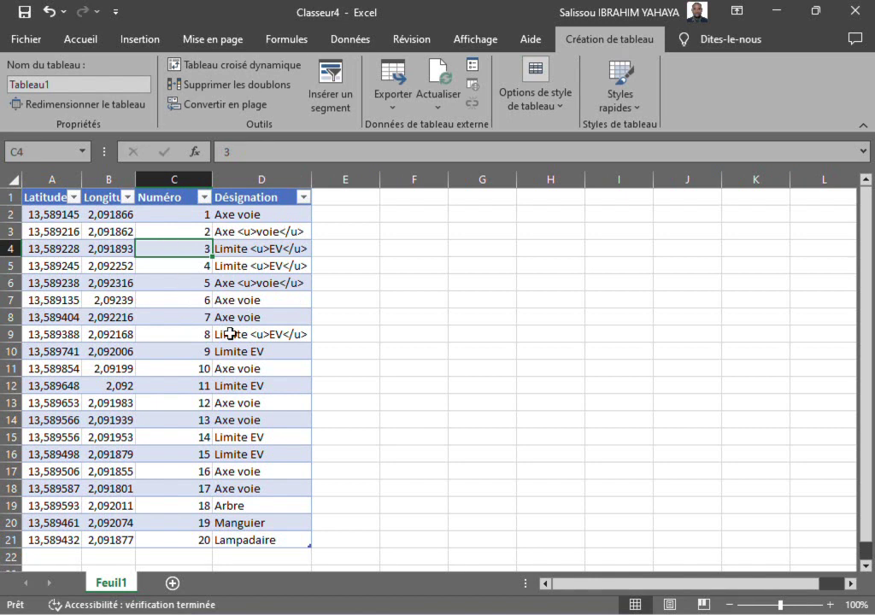
Copy the <u> tag from cell D3 and replace every occurrence of it in the sheet with nothing
double_click(258, 233)
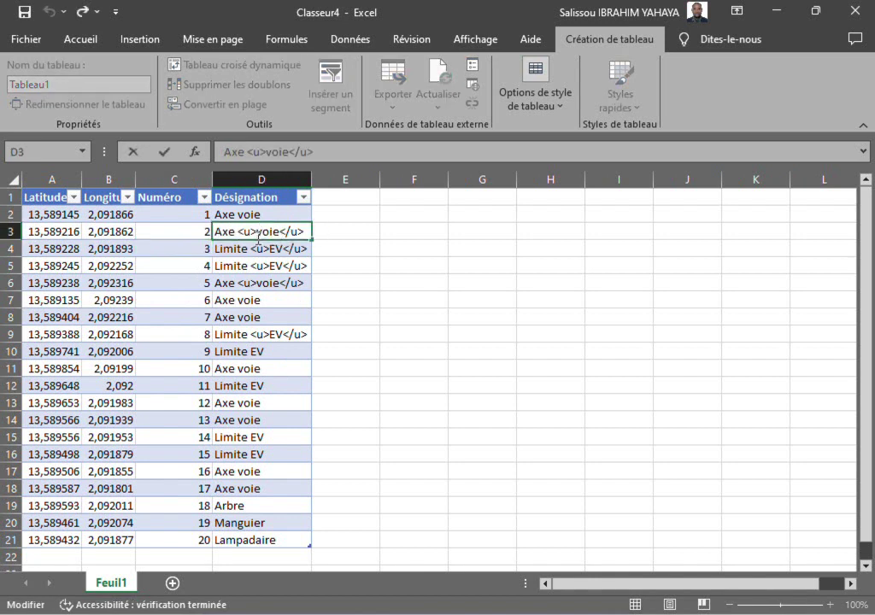
drag(255, 235, 237, 237)
click(222, 297)
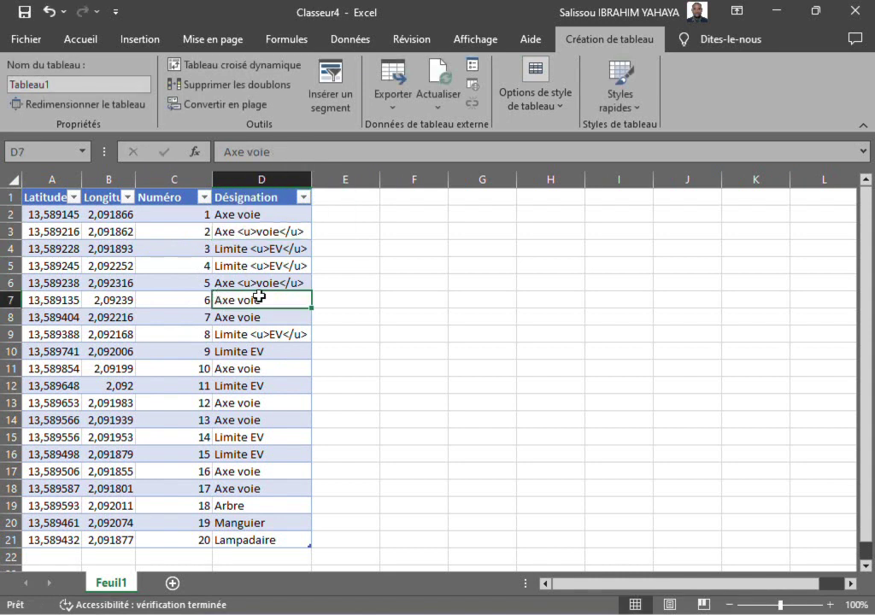
key(ctrl+f)
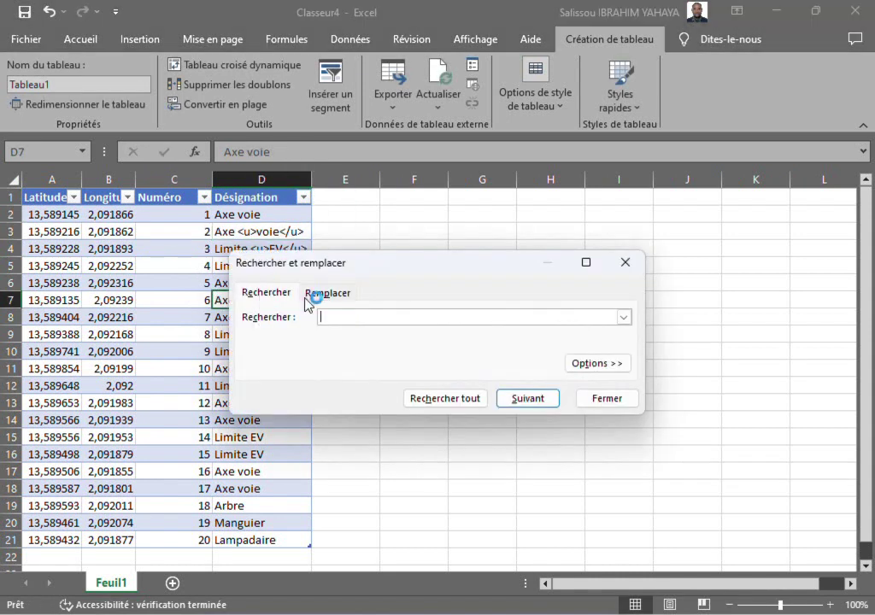
click(326, 293)
click(392, 336)
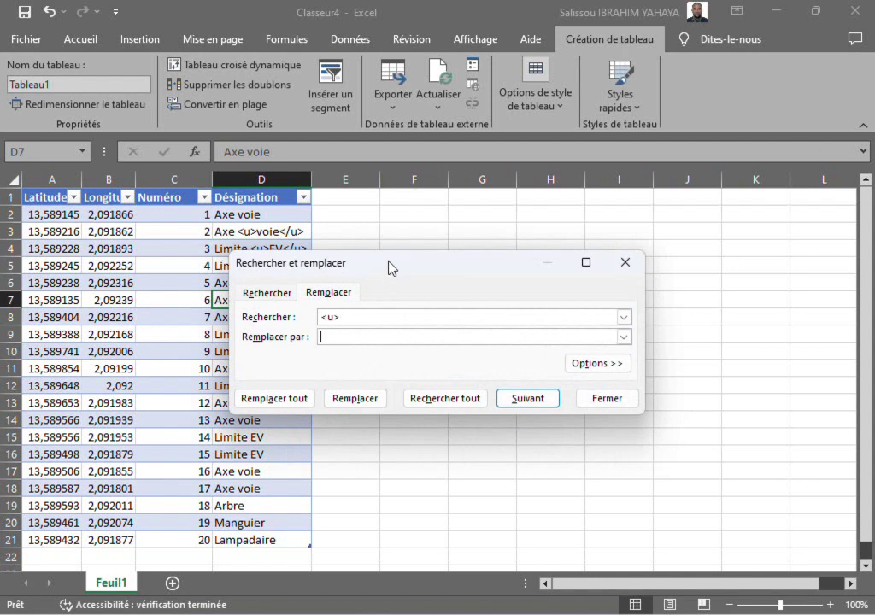
drag(391, 269, 494, 239)
click(401, 365)
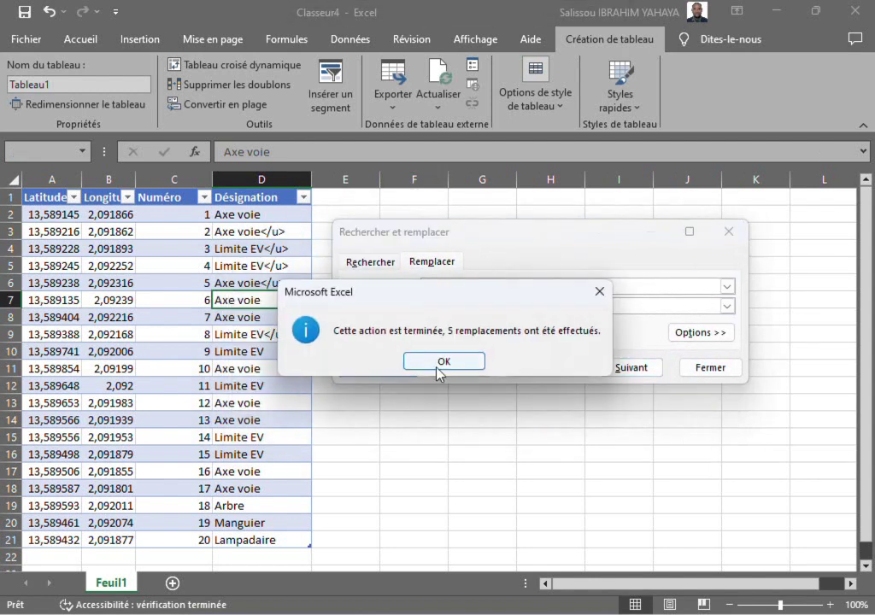
click(438, 365)
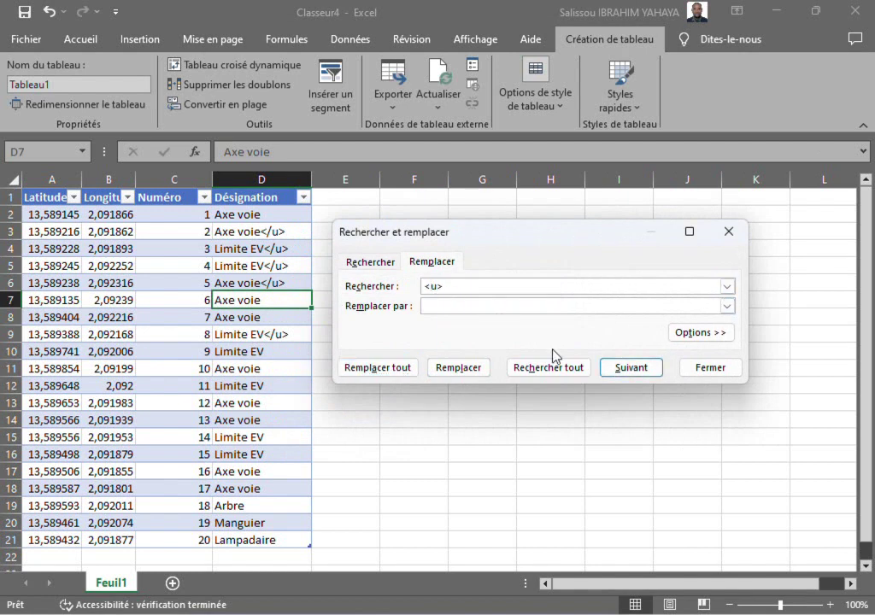
Replace every occurrence of the </u> tag in the sheet with nothing and close the replace dialog
click(402, 369)
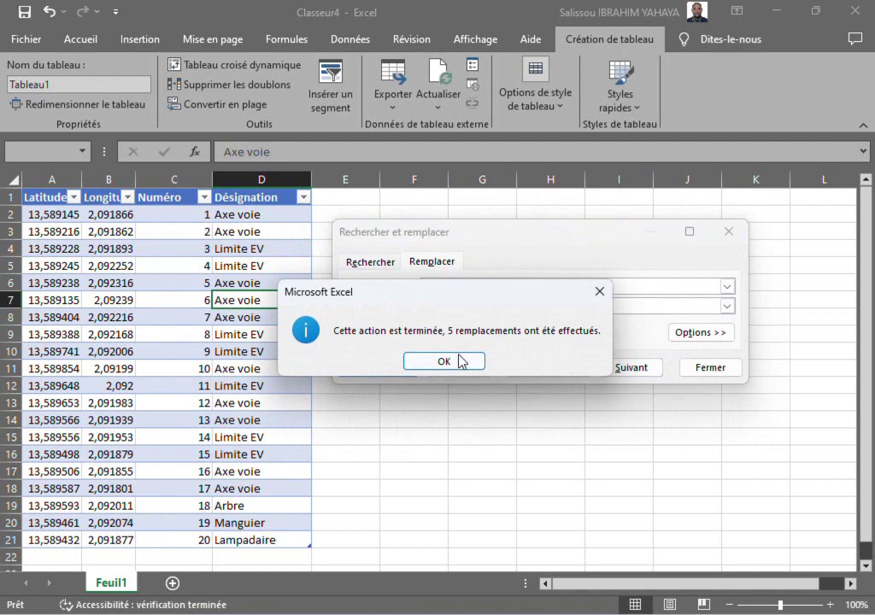
click(460, 360)
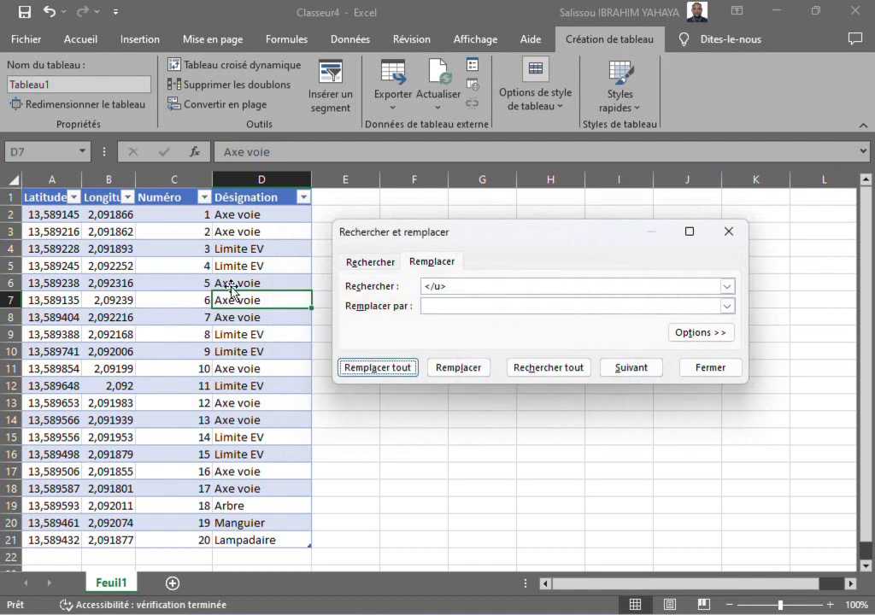
click(728, 231)
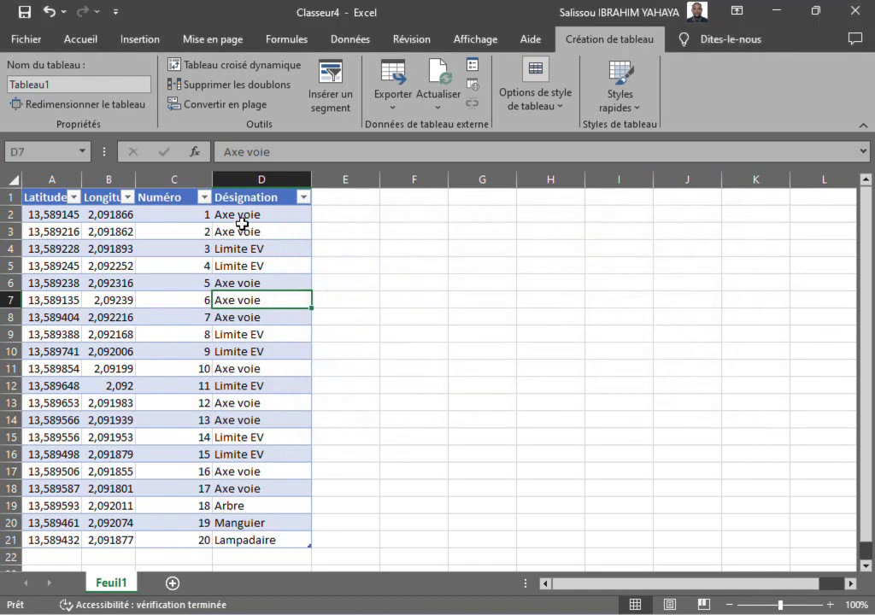
Change the Désignation of point 19 in cell D20 to Arbre
click(234, 507)
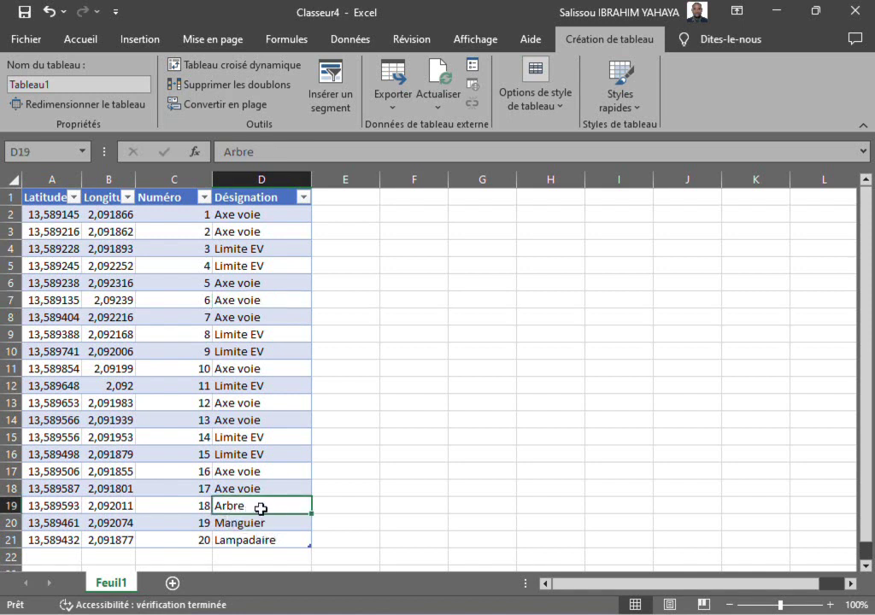
click(253, 523)
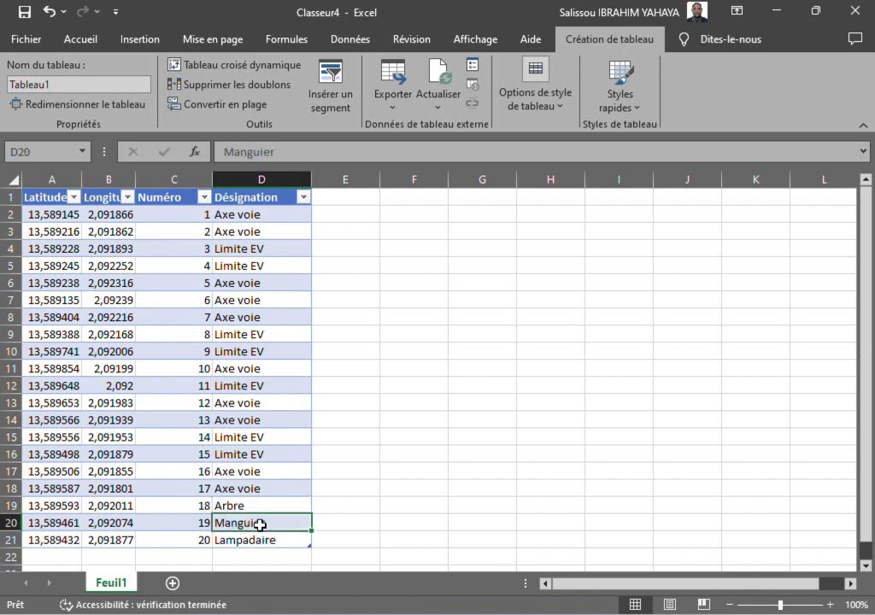
double_click(259, 524)
double_click(283, 522)
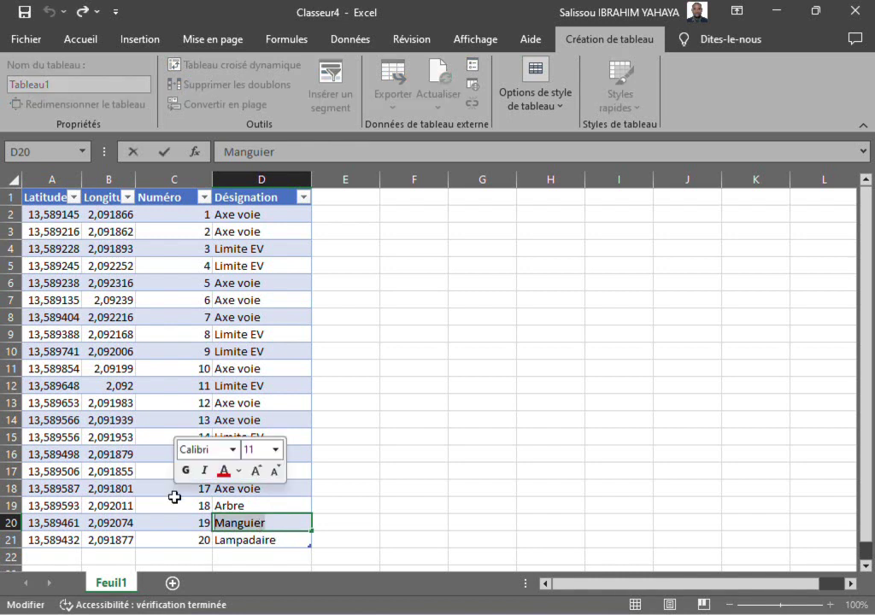
text(Arbre)
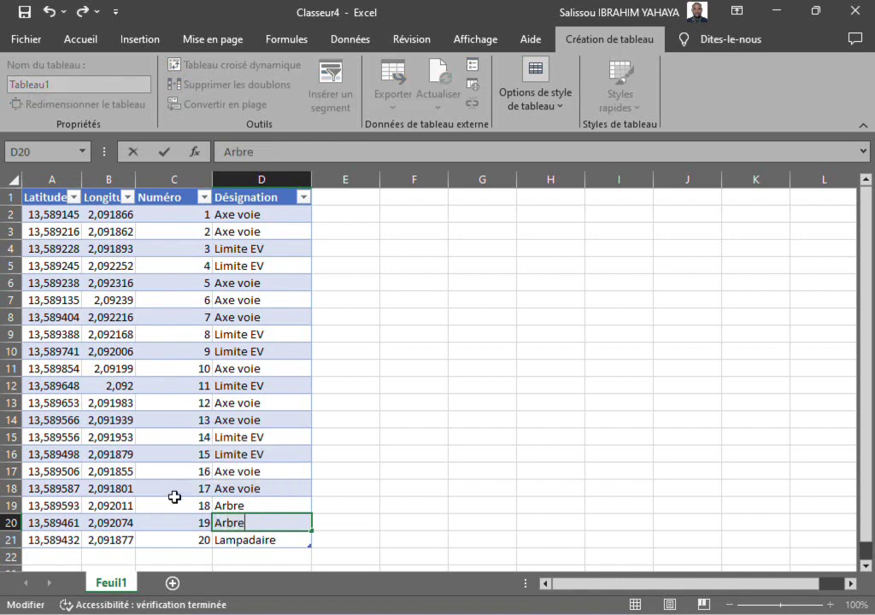
key(ctrl+Return)
click(257, 506)
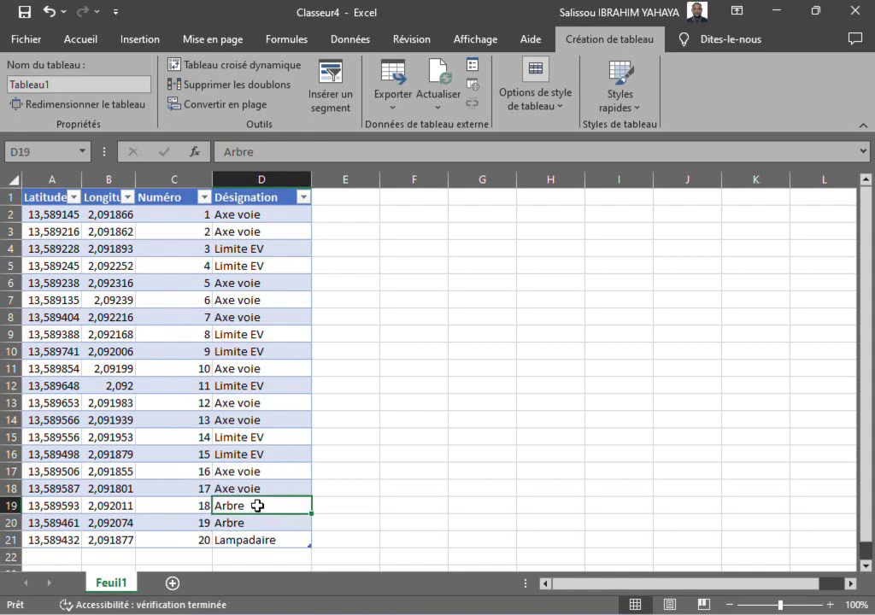
click(262, 520)
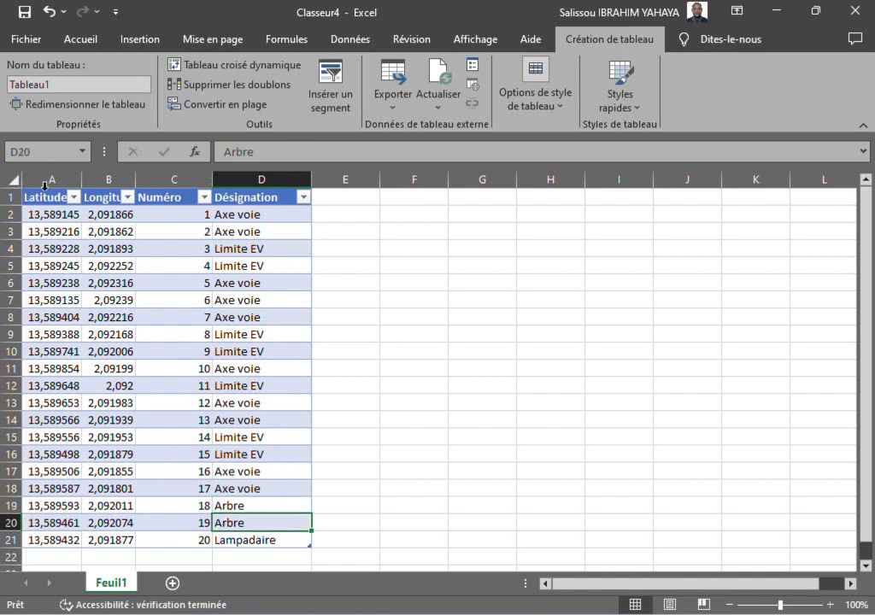
Format the Latitude and Longitude columns as Nombre with six decimal places
drag(37, 183, 102, 182)
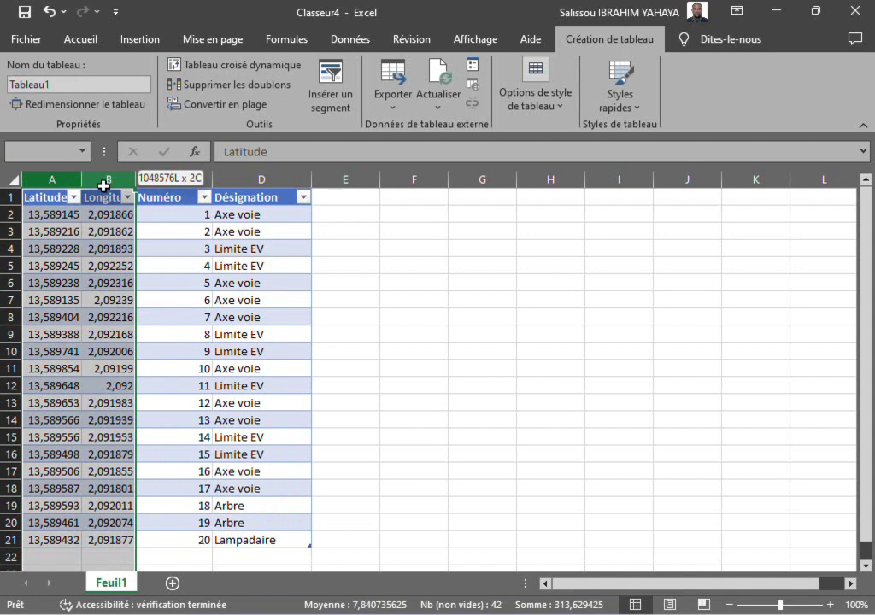
click(75, 42)
click(420, 64)
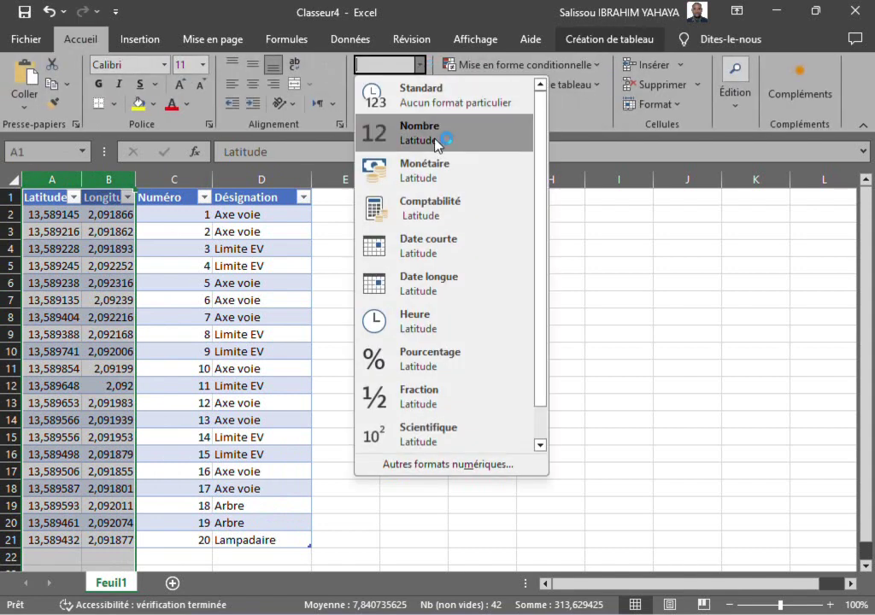
click(433, 128)
click(364, 106)
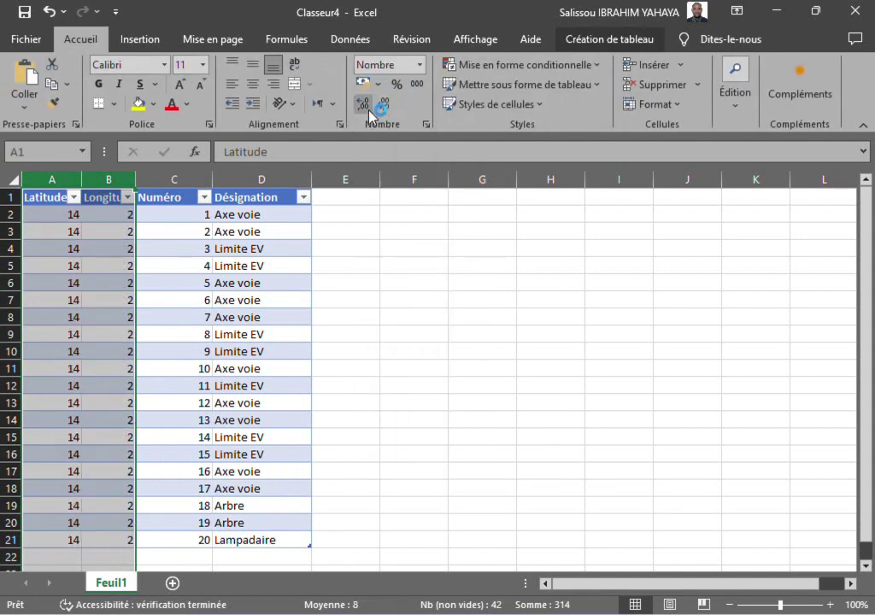
click(364, 107)
click(364, 107)
click(364, 107)
click(364, 107)
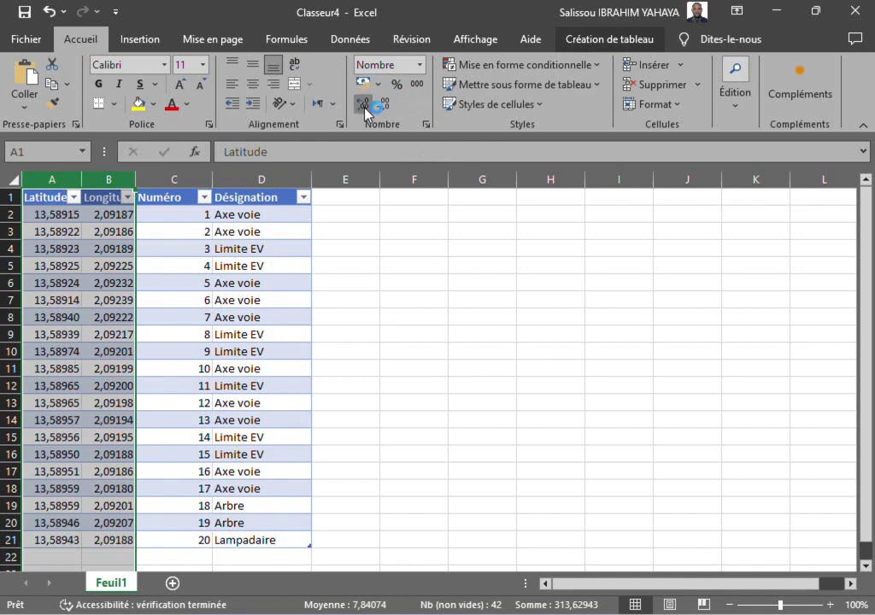
click(364, 106)
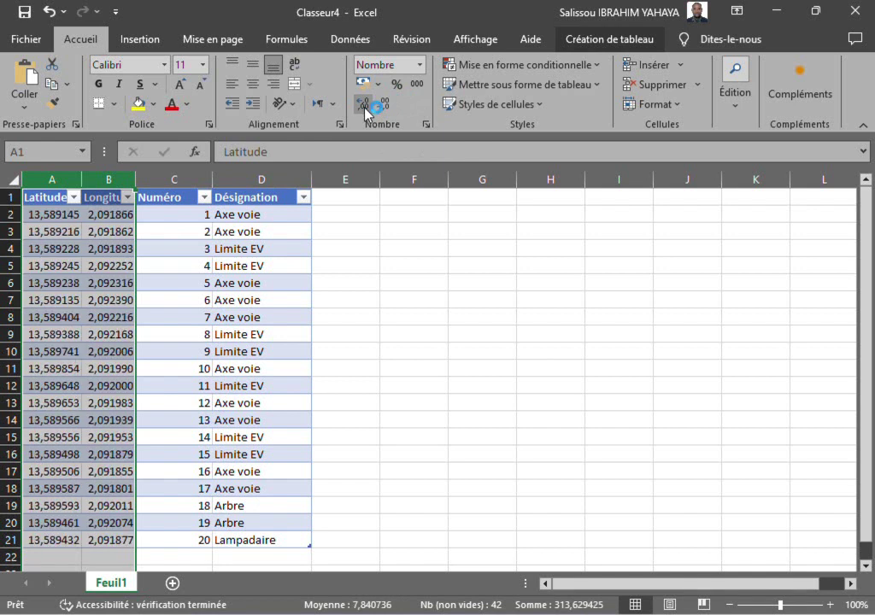
Apply the Nombre format to the Numéro column
click(180, 178)
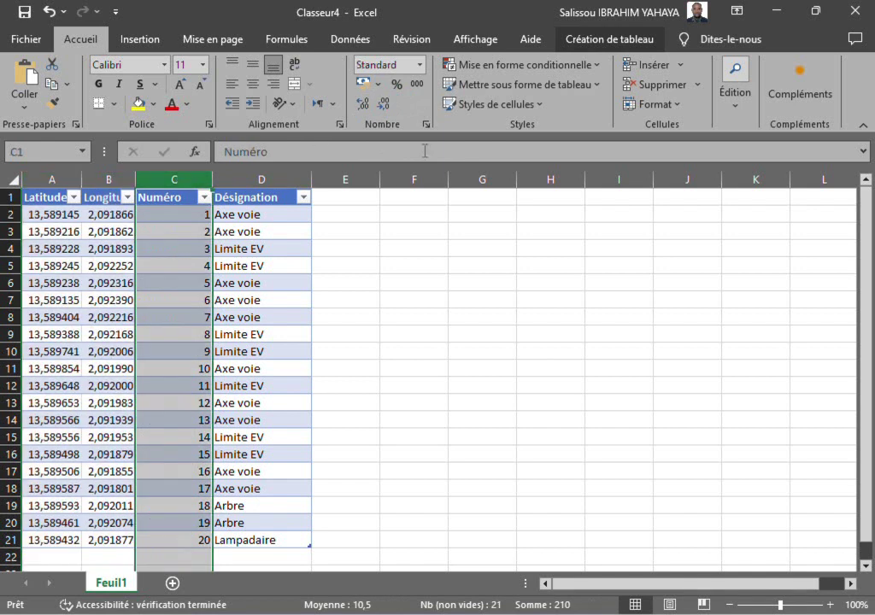
click(419, 65)
click(414, 133)
Center the contents of columns A to D both horizontally and vertically
drag(27, 180, 228, 198)
click(252, 84)
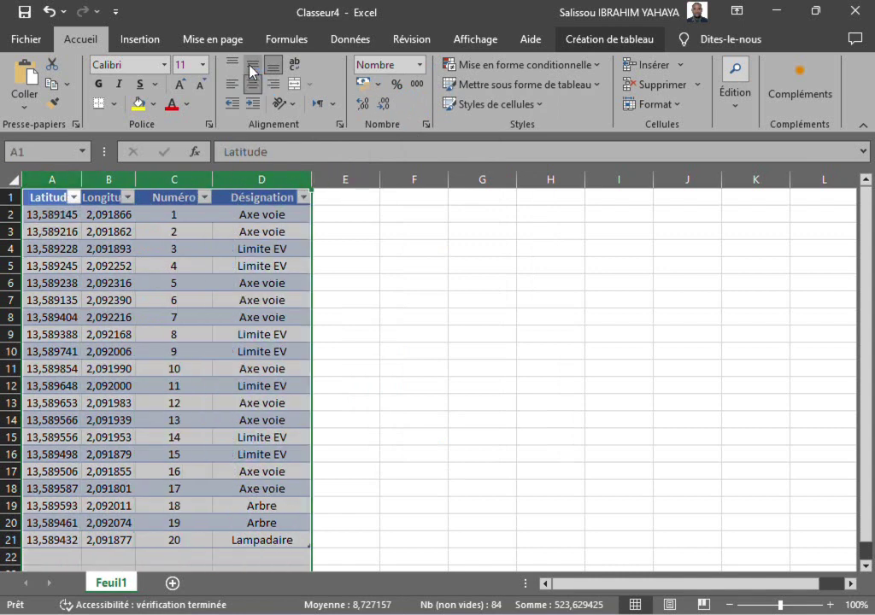
click(252, 64)
click(206, 466)
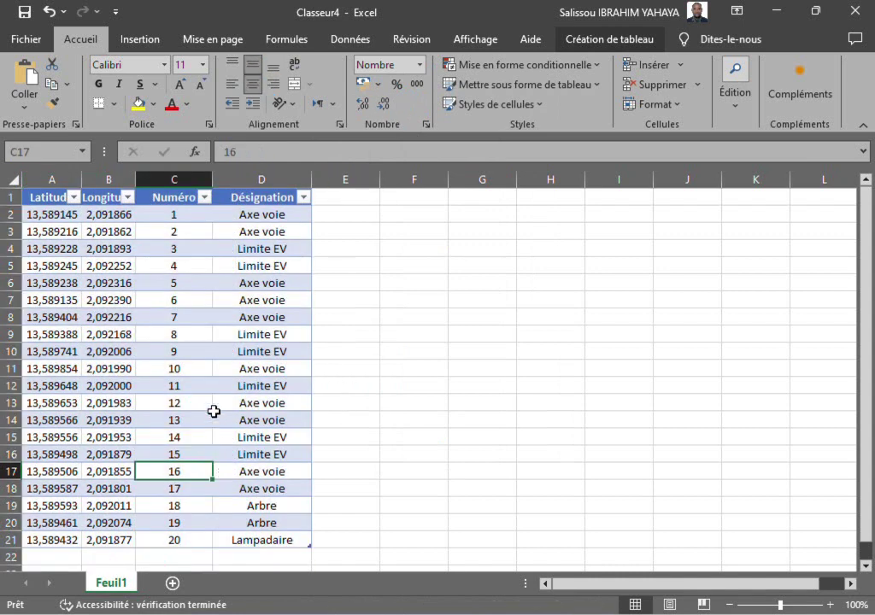
Start saving the workbook and choose the TP SIG UIN folder on the Bureau as its location
click(31, 13)
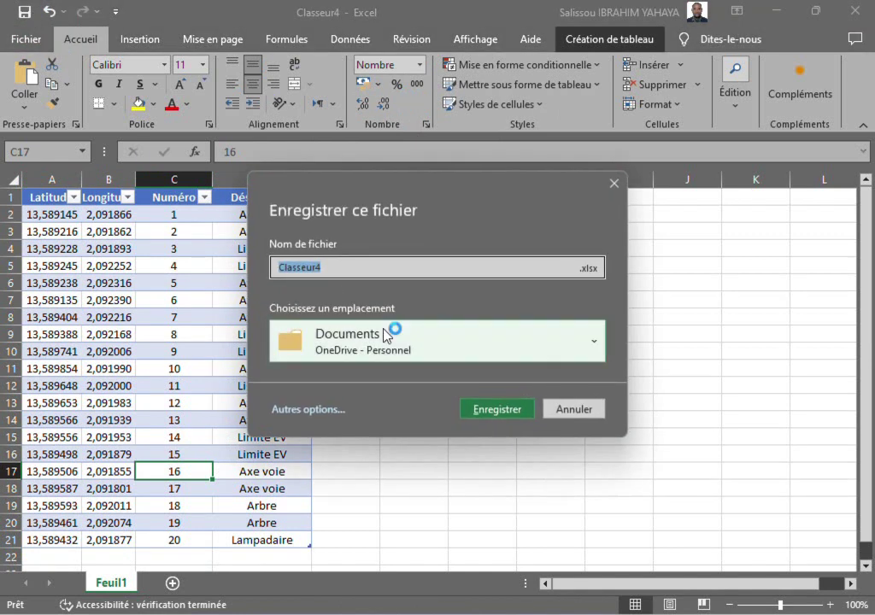
click(341, 411)
click(267, 302)
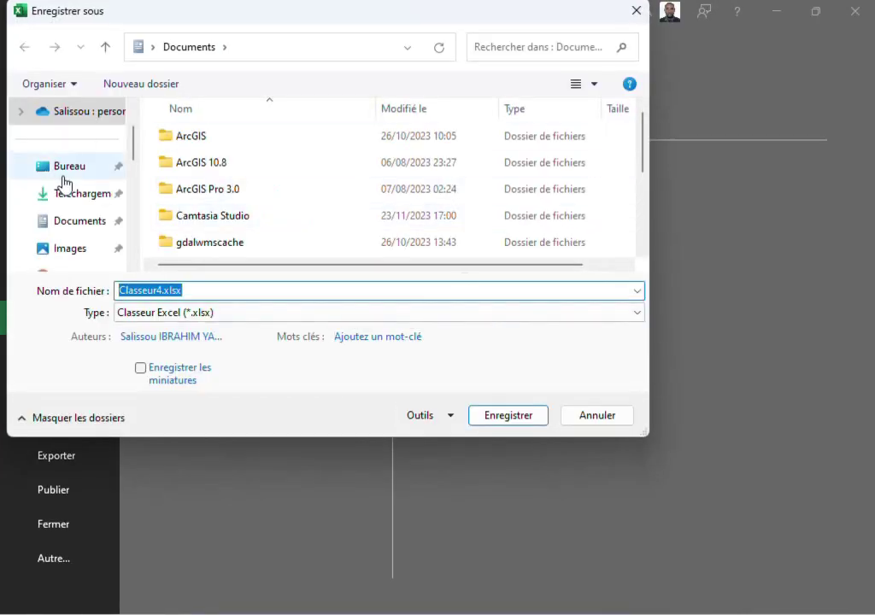
scroll(242, 221, down, 1)
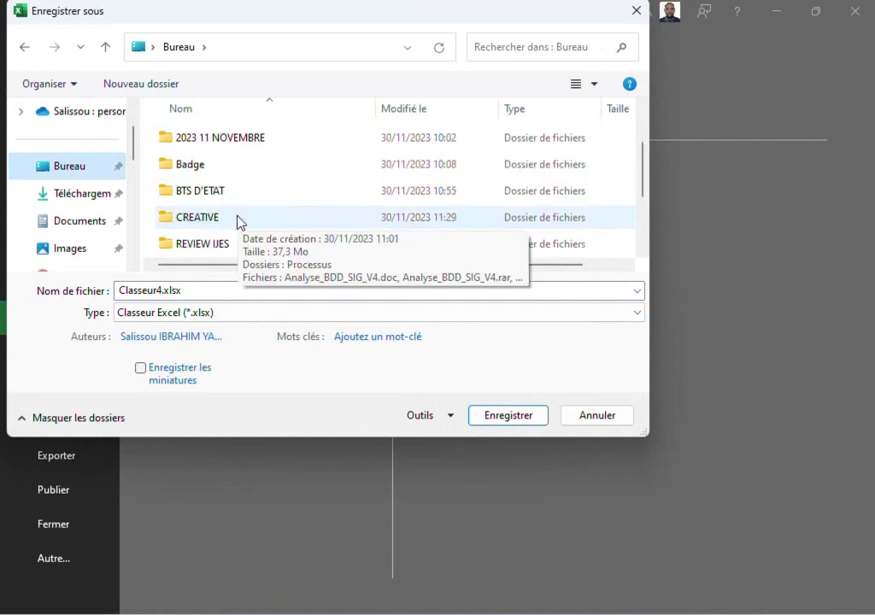
scroll(252, 176, down, 5)
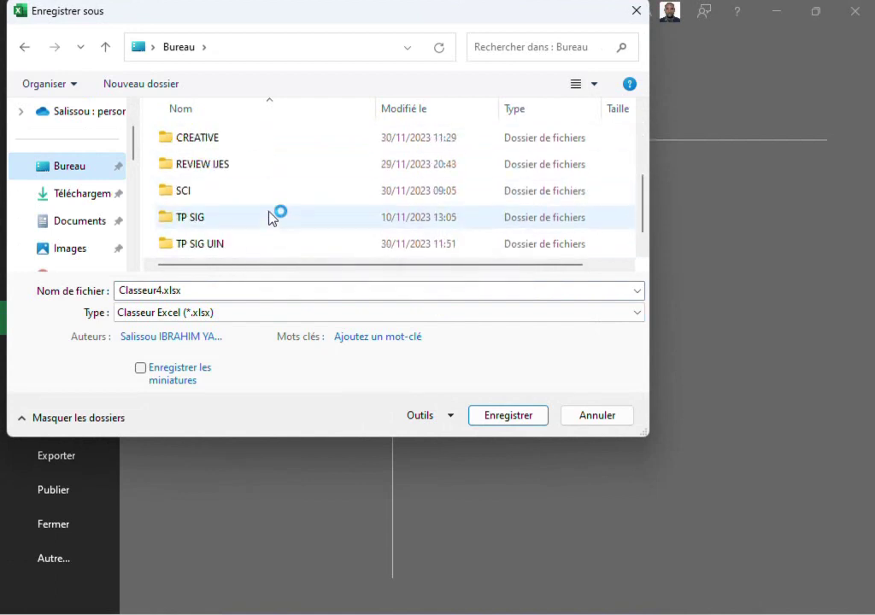
double_click(209, 224)
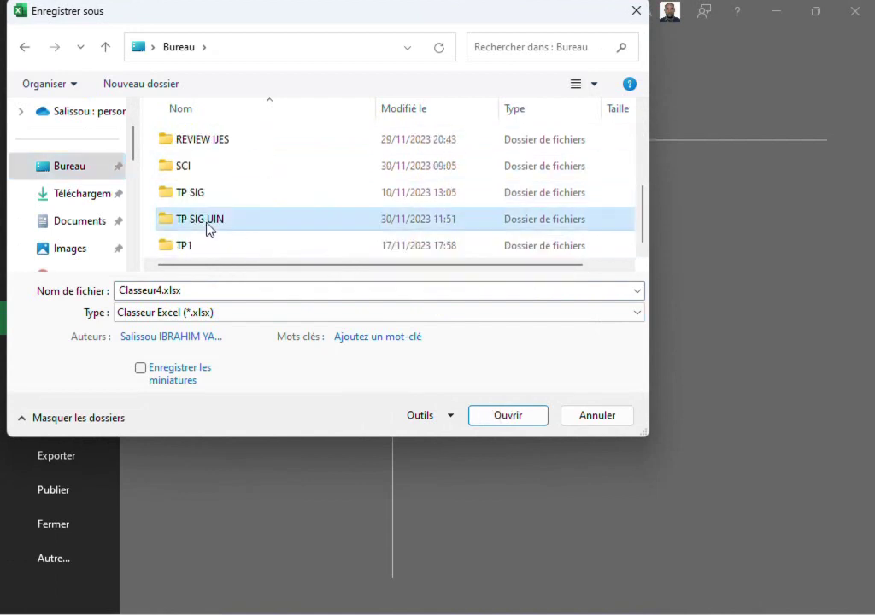
Save the workbook as TP SIG UIN in Classeur Excel 97 - 2003 (*.xls) format, accepting the compatibility notice
click(201, 314)
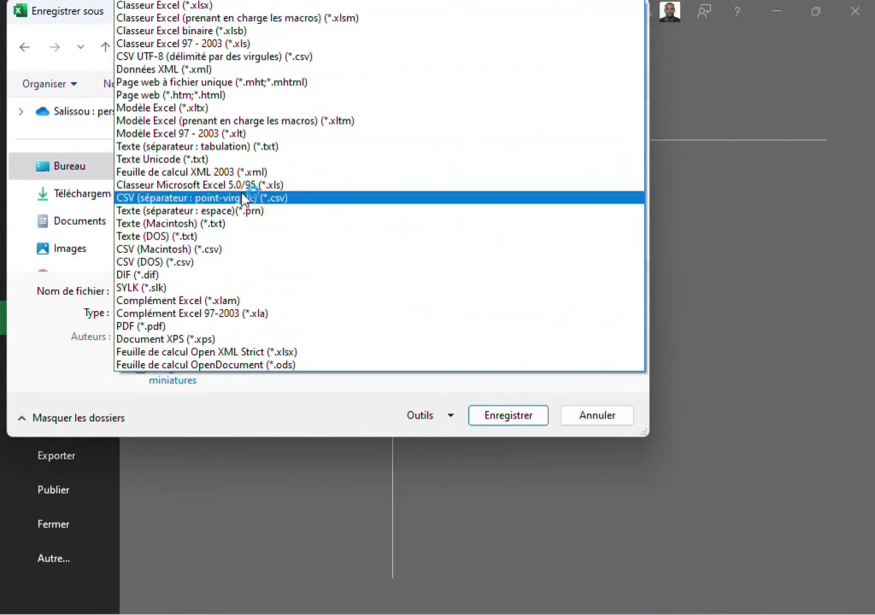
click(248, 49)
double_click(193, 293)
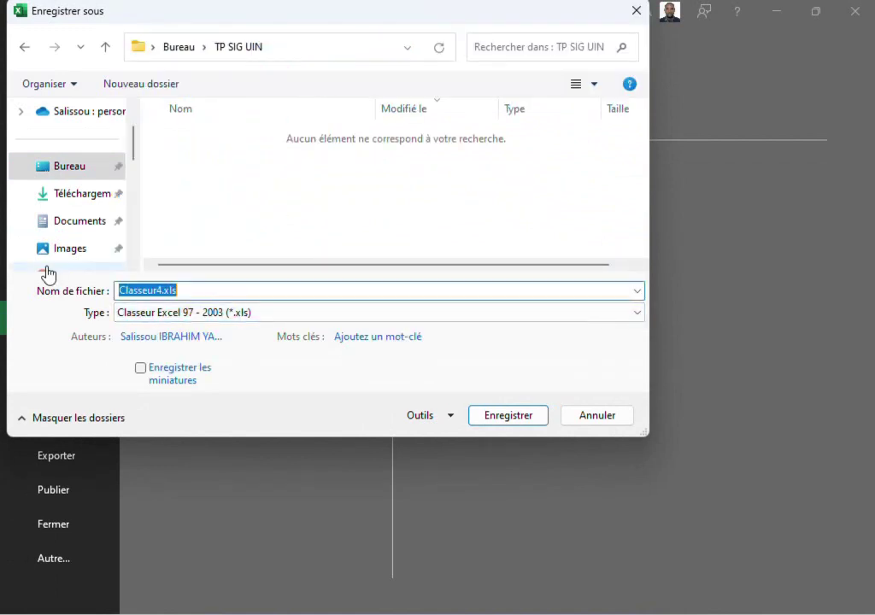
text(TP SIG UIN 2023)
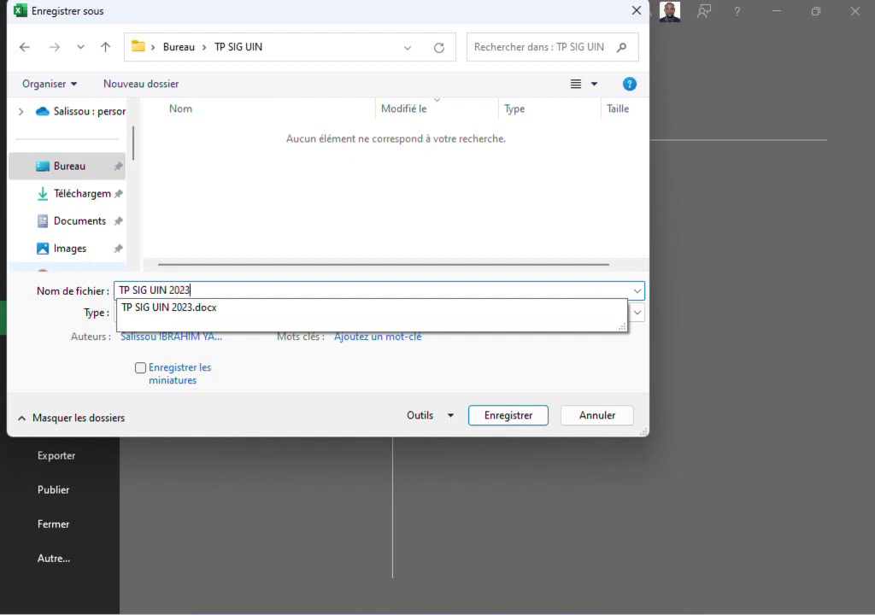
key(Escape)
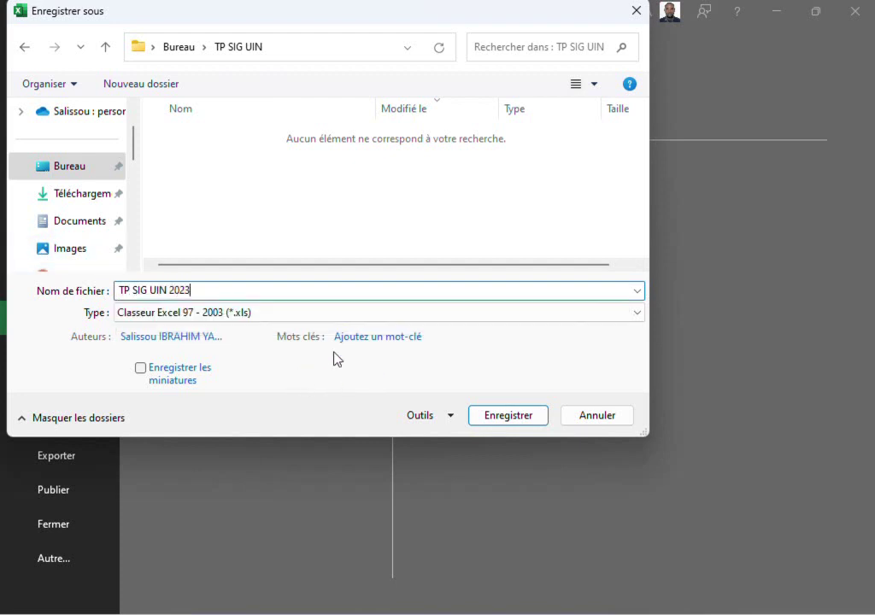
click(503, 415)
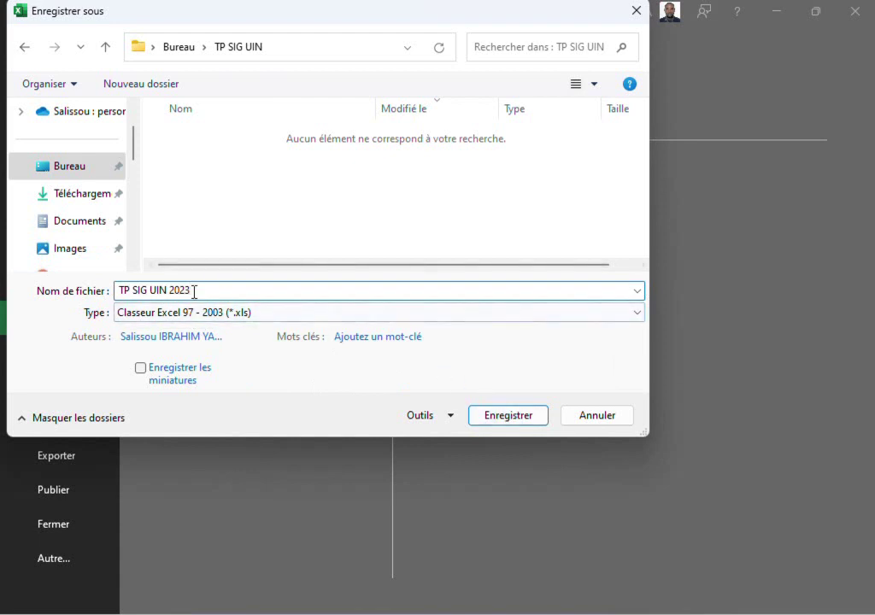
key(BackSpace)
key(BackSpace)
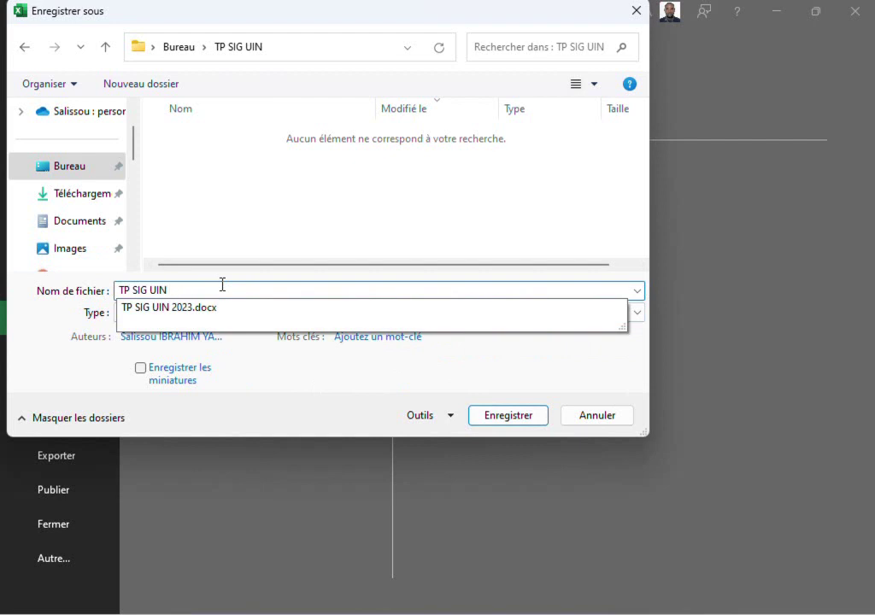
key(Escape)
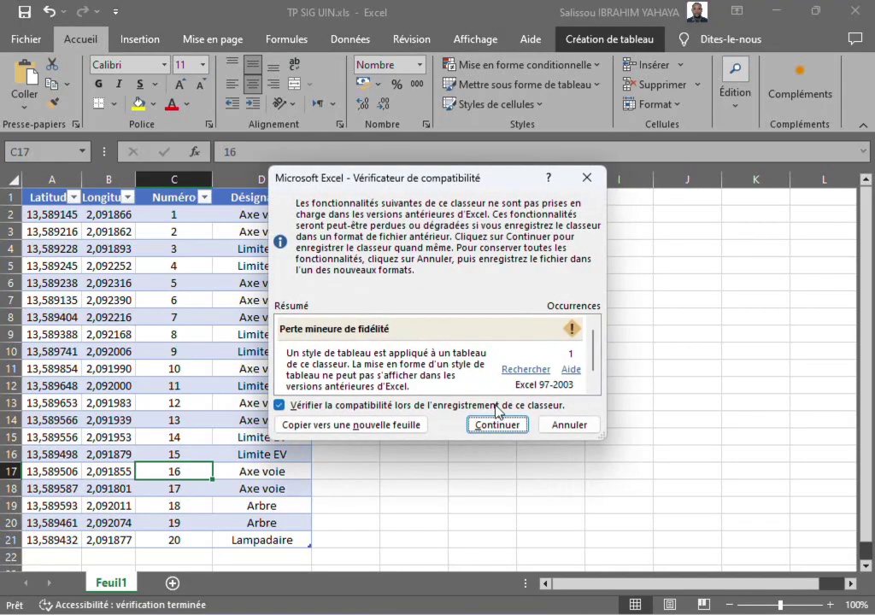
click(510, 422)
click(324, 423)
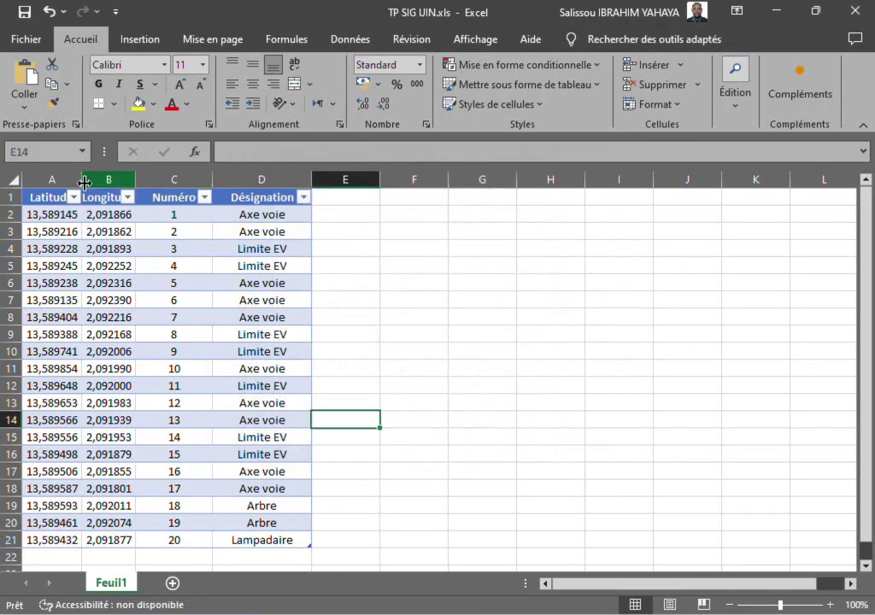
Remove the filter buttons from the table's header row
click(48, 201)
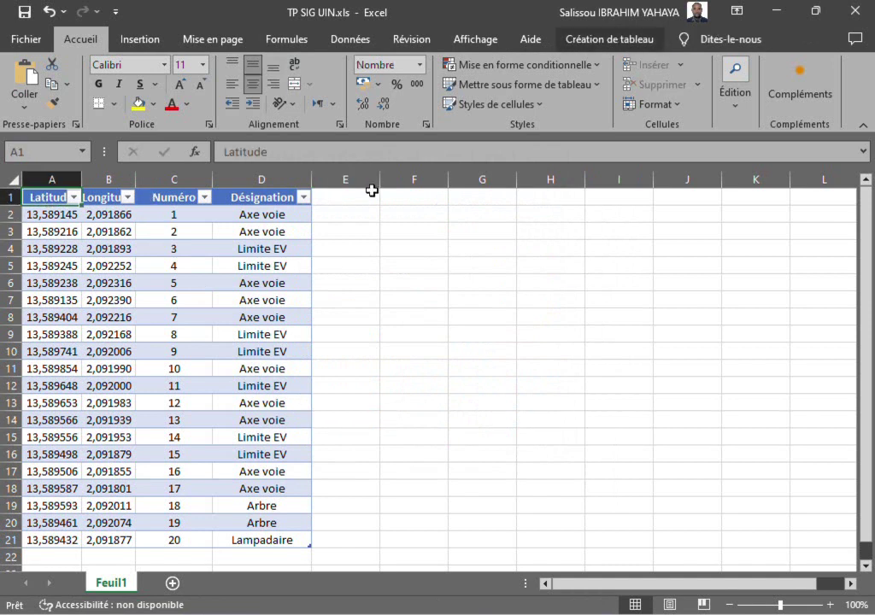
click(735, 101)
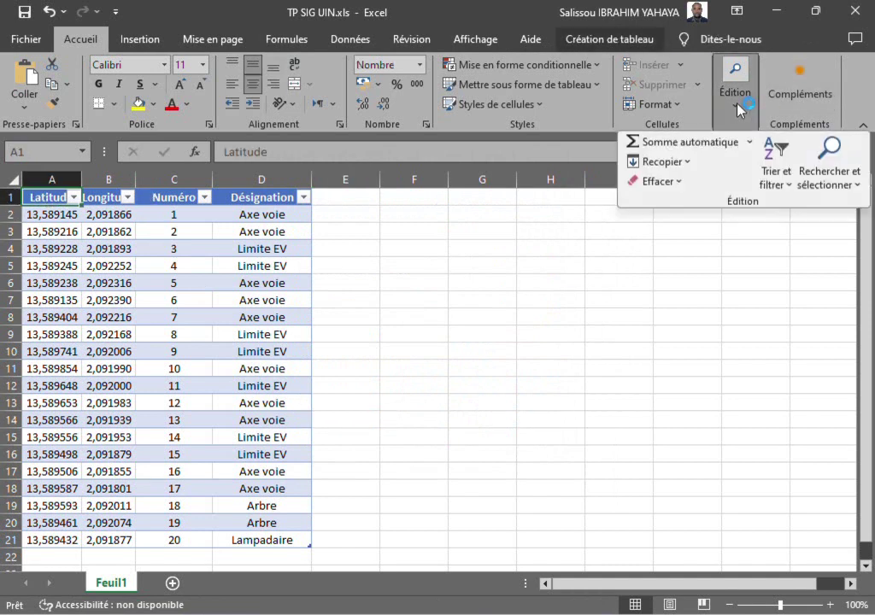
click(775, 177)
click(778, 267)
click(443, 303)
click(425, 489)
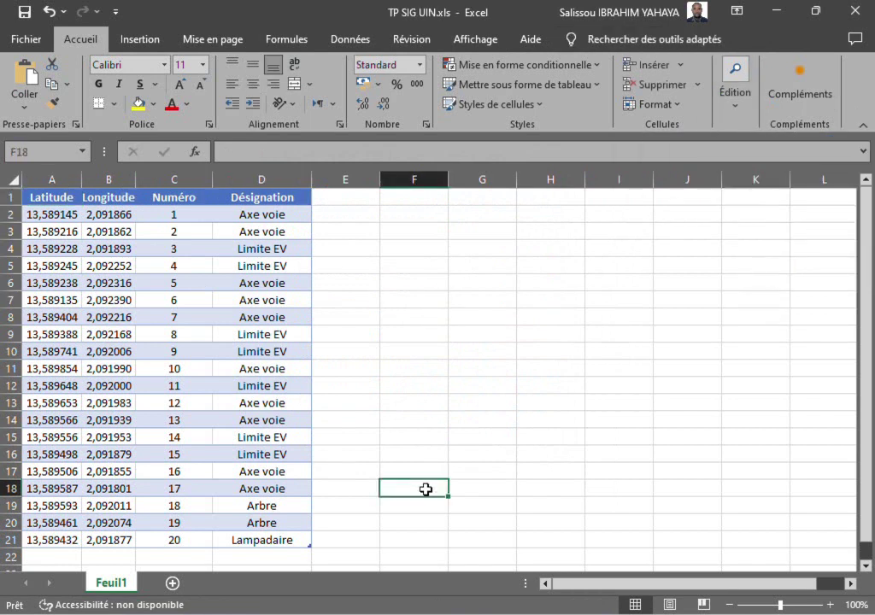
Save the changes to TP SIG UIN.xls, continuing past the compatibility check
key(ctrl+s)
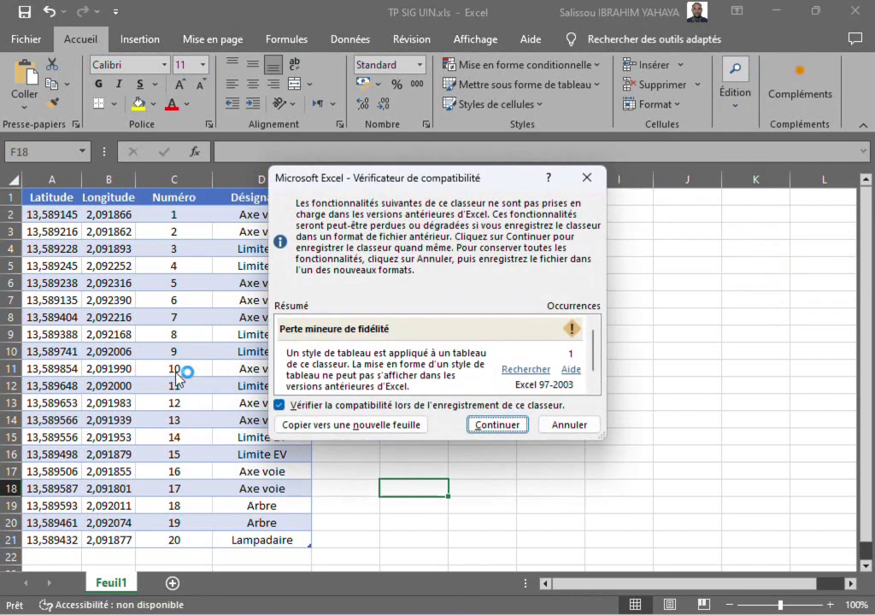
click(501, 427)
click(411, 351)
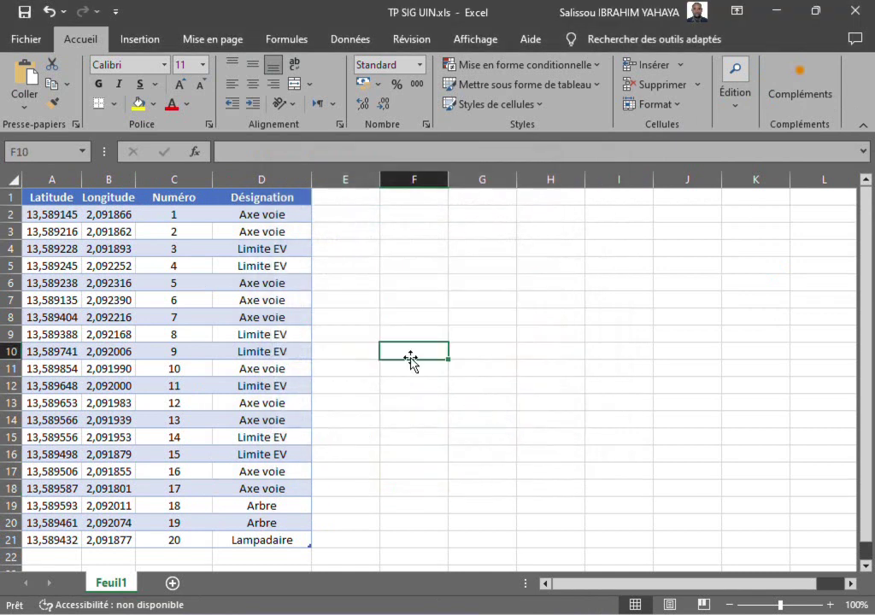
Check the TP SIG UIN folder in File Explorer for the saved TP SIG UIN.xls and return to the workbook in Excel
key(alt+F4)
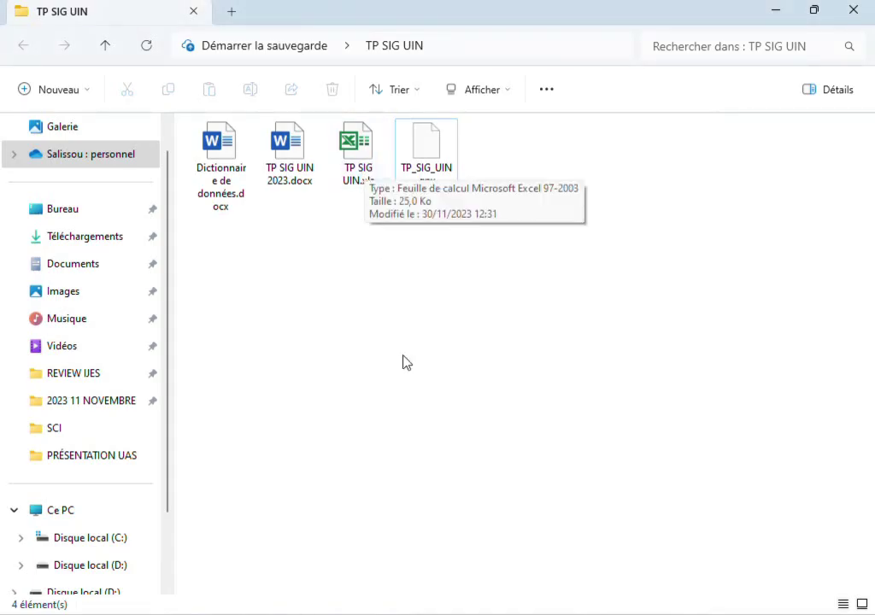
click(538, 614)
click(588, 539)
click(399, 277)
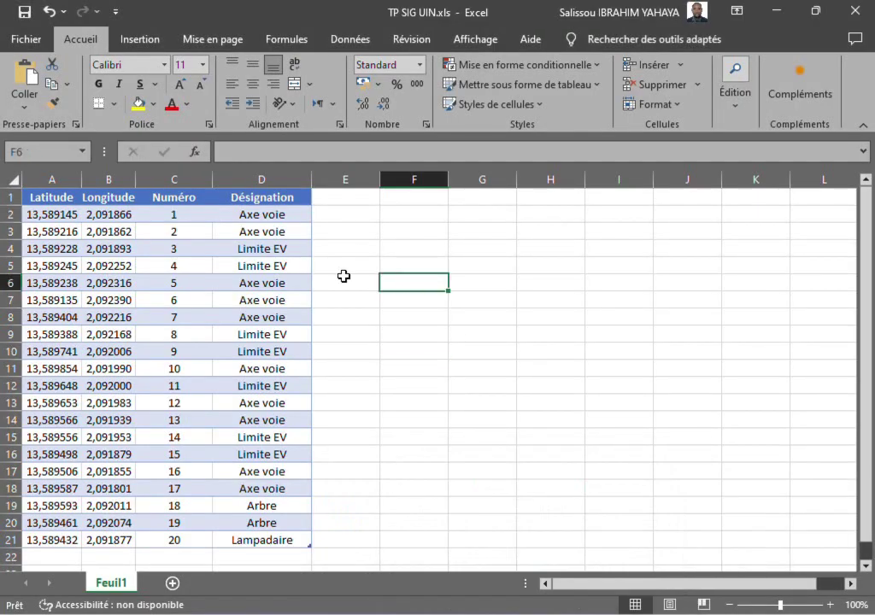
Save a copy of the workbook in the TP SIG UIN folder as TP SIG UIN.txt in Texte (séparateur : tabulation) (*.txt) format
click(25, 40)
click(75, 315)
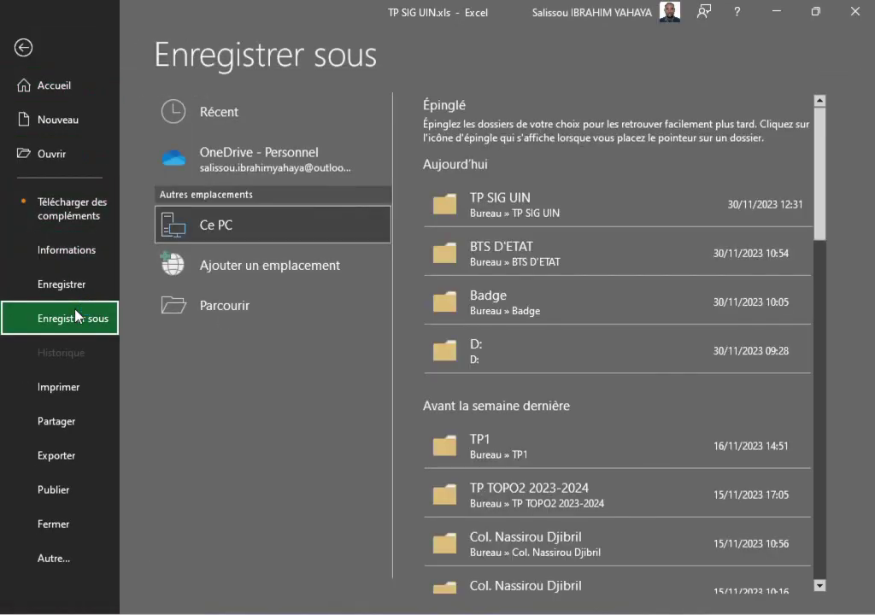
click(512, 201)
click(349, 316)
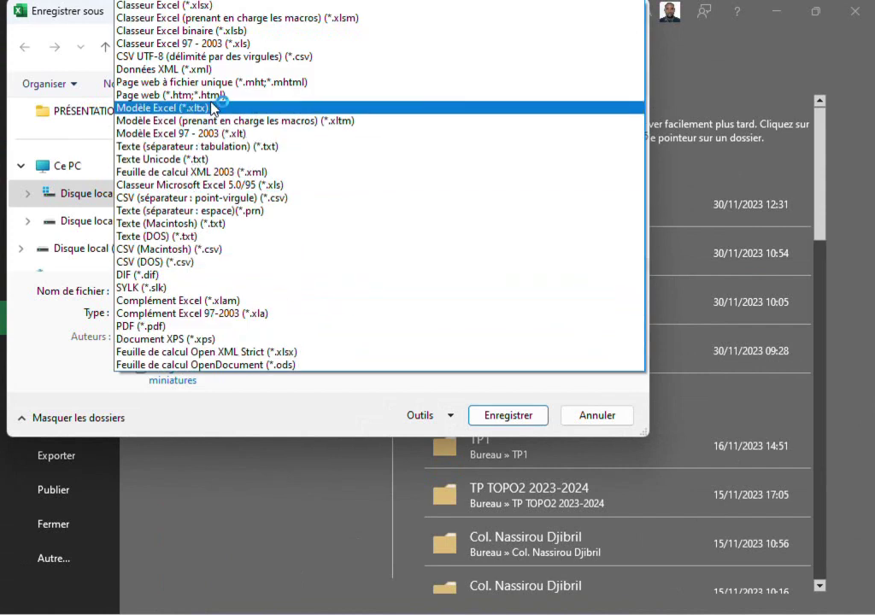
click(205, 211)
click(335, 312)
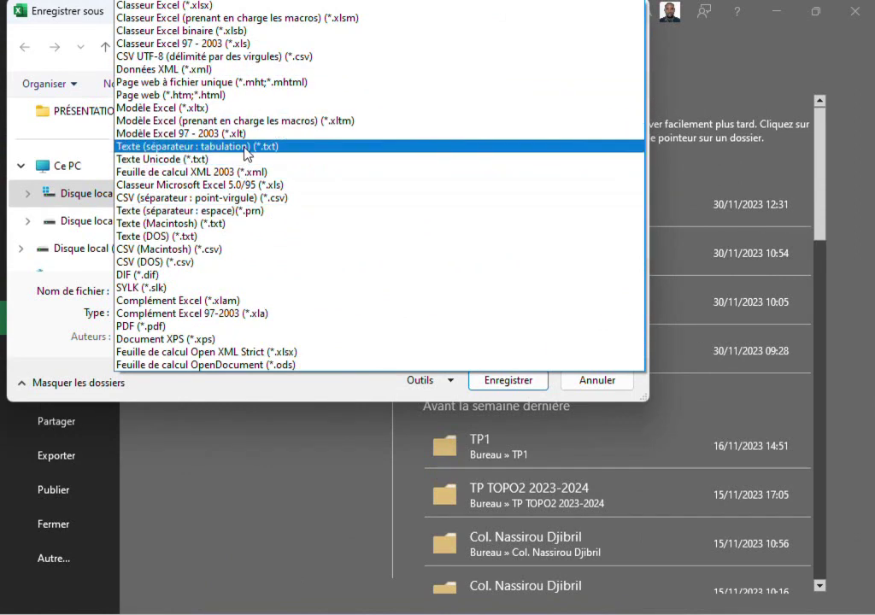
click(248, 146)
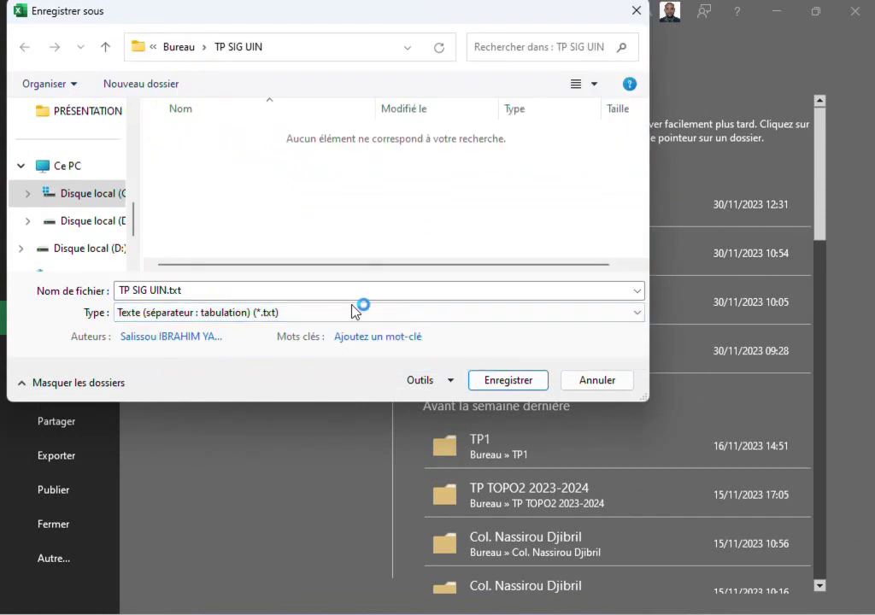
click(521, 375)
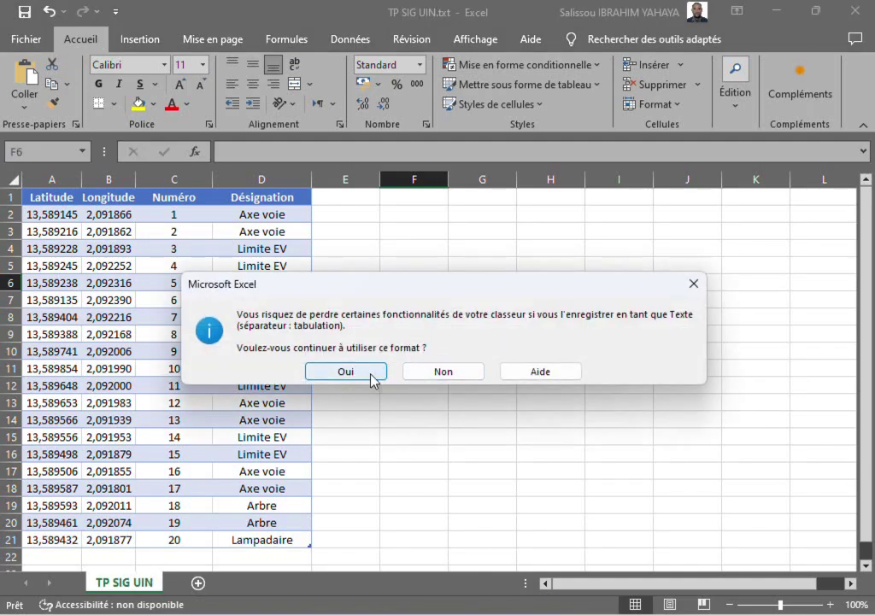
Decline to keep using the text format, cancel the repeated save, and close the workbook
click(437, 376)
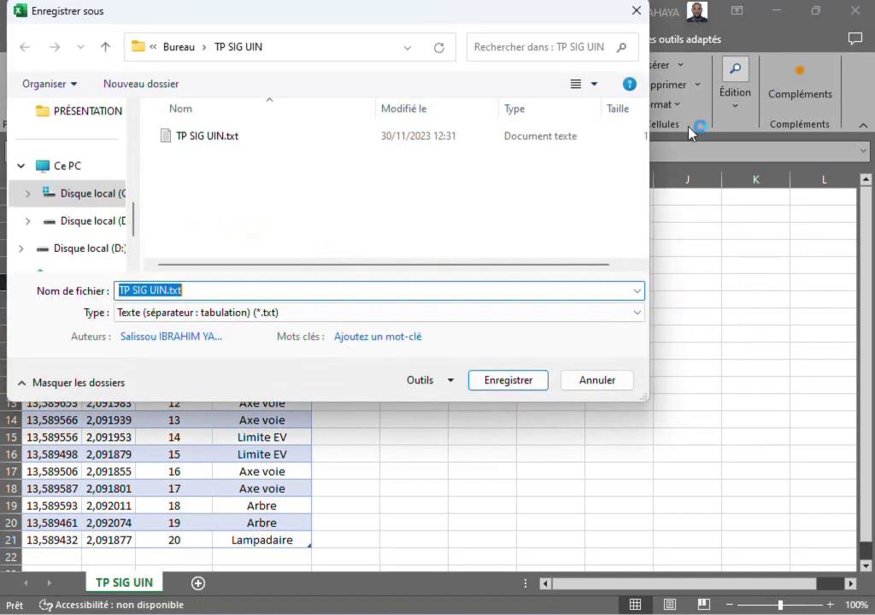
click(595, 380)
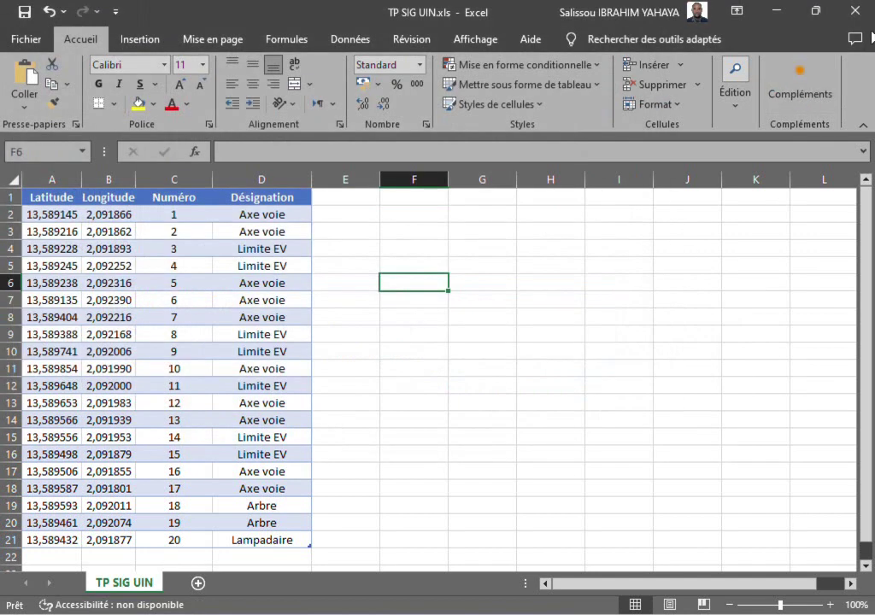
click(862, 12)
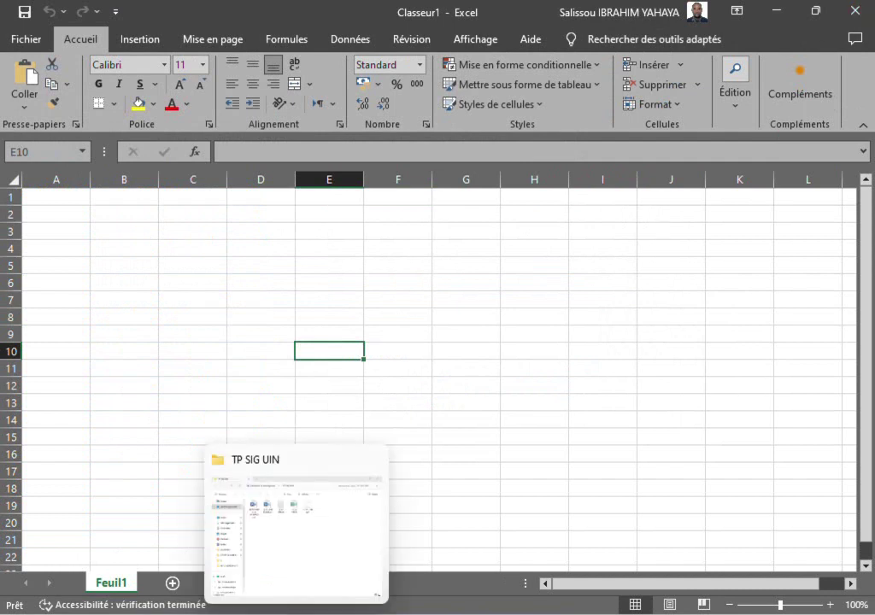
Open TP SIG UIN.txt from the TP SIG UIN folder in File Explorer, examine its columns, and close it
click(299, 525)
double_click(354, 154)
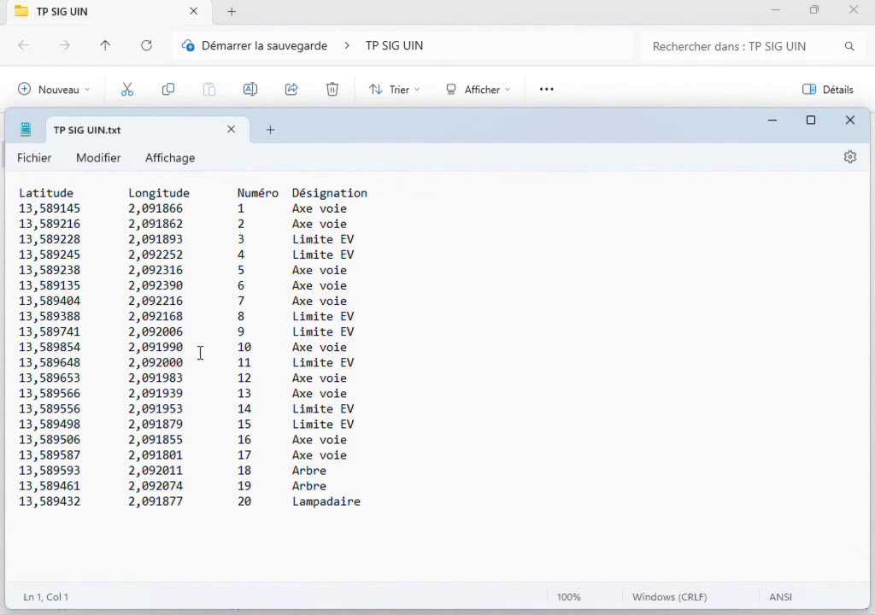
click(851, 120)
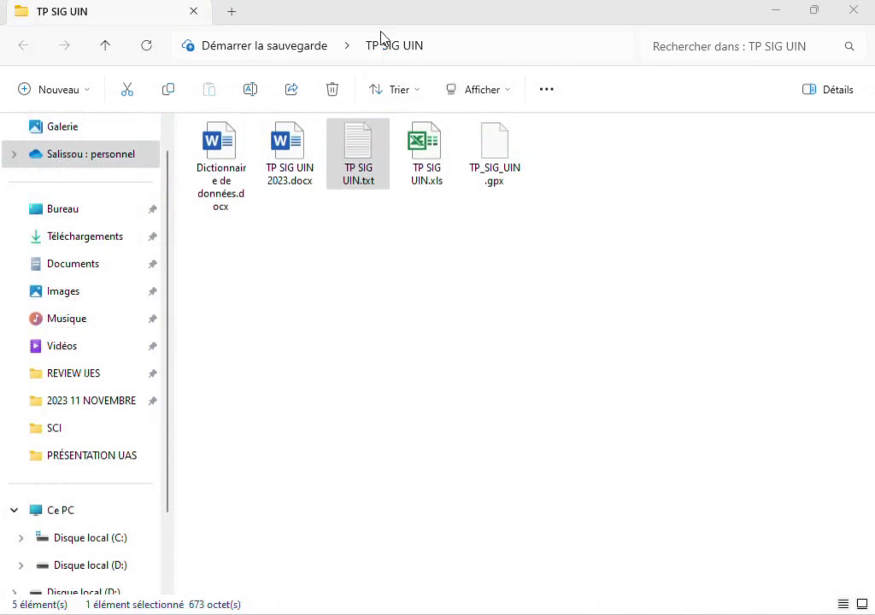